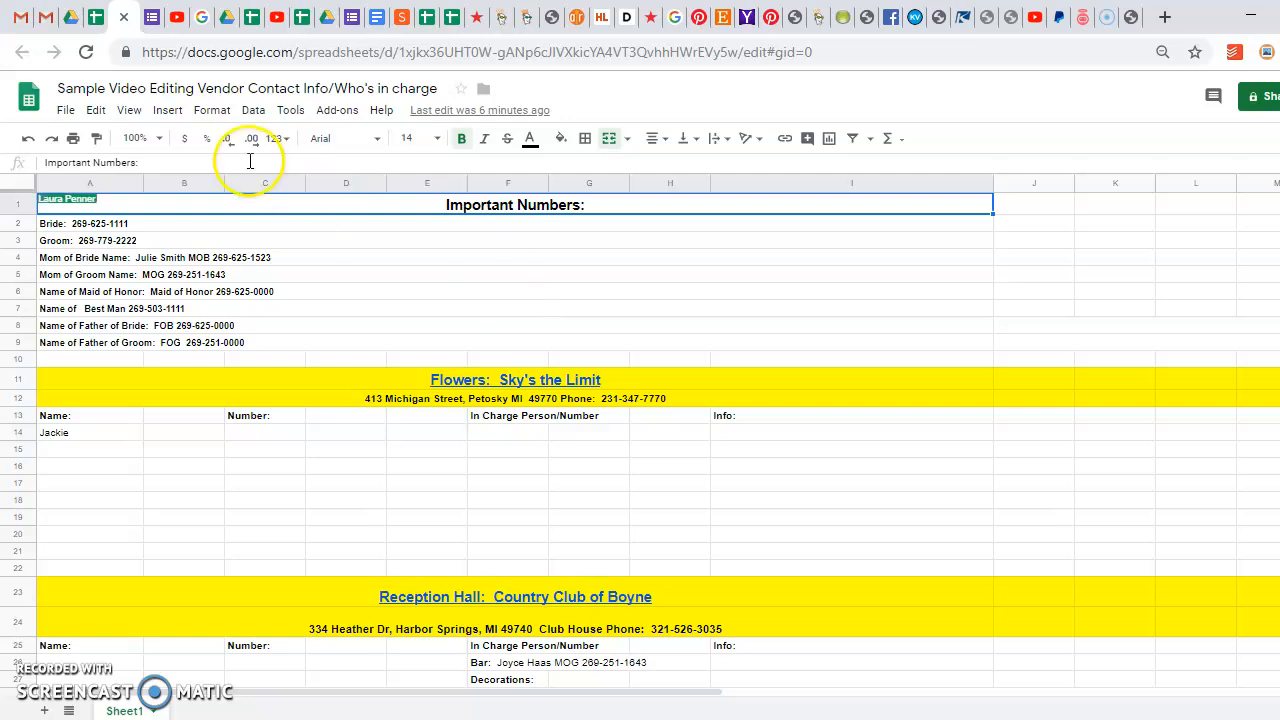
Switch from the vendor contact spreadsheet to the My Drive file list
{"action": "left_click", "coordinate": [70, 18]}
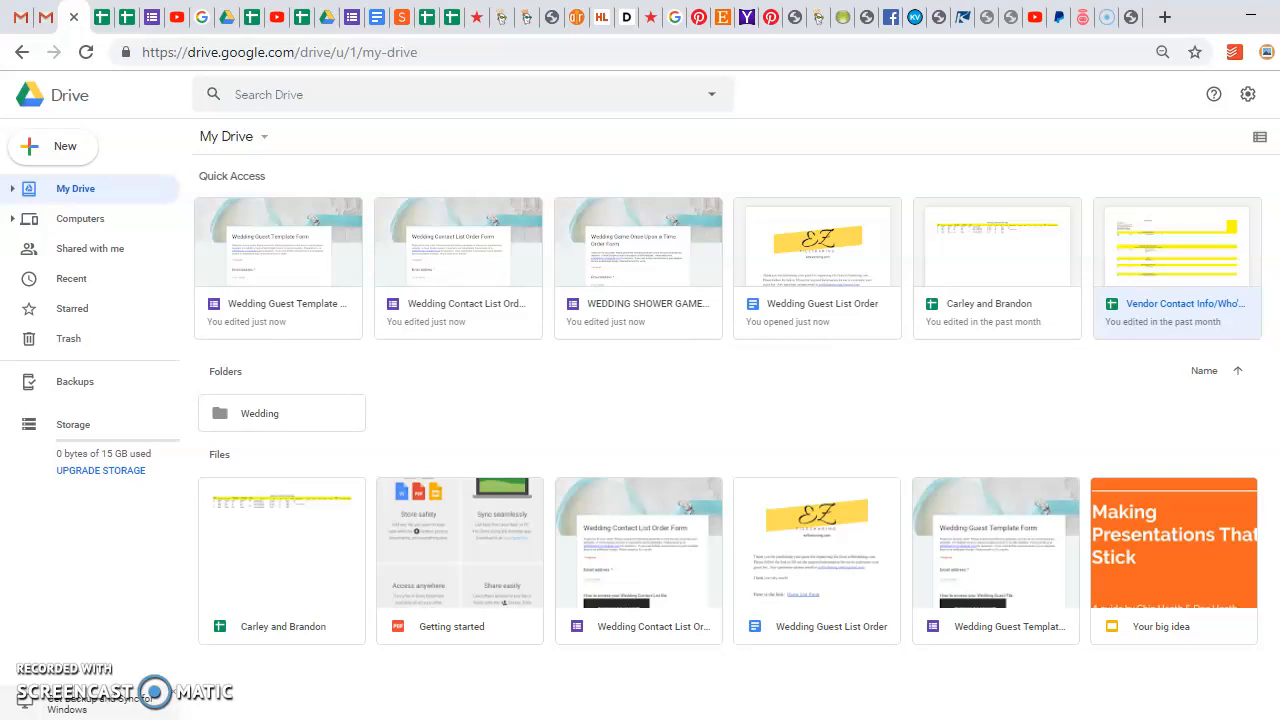
Reload My Drive and open the Sample Video Editing Vendor Contact Info spreadsheet from Quick Access
{"action": "left_click", "coordinate": [28, 92]}
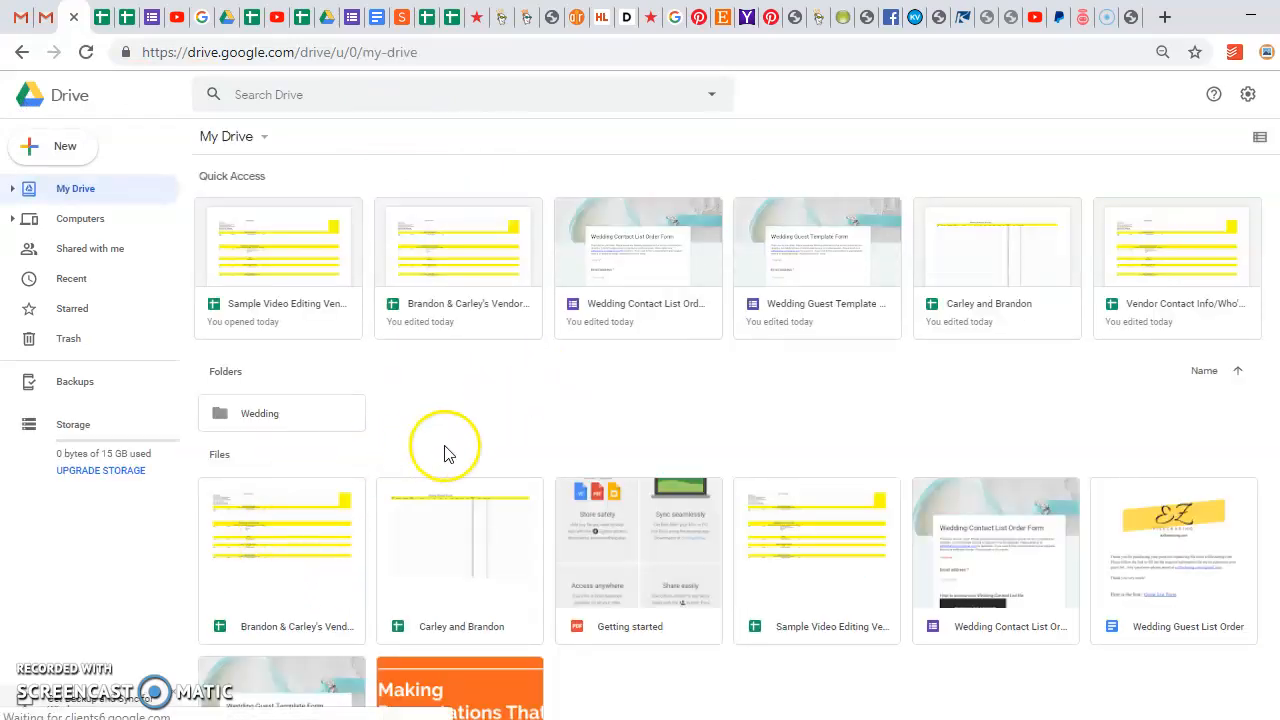
{"action": "left_click", "coordinate": [278, 263]}
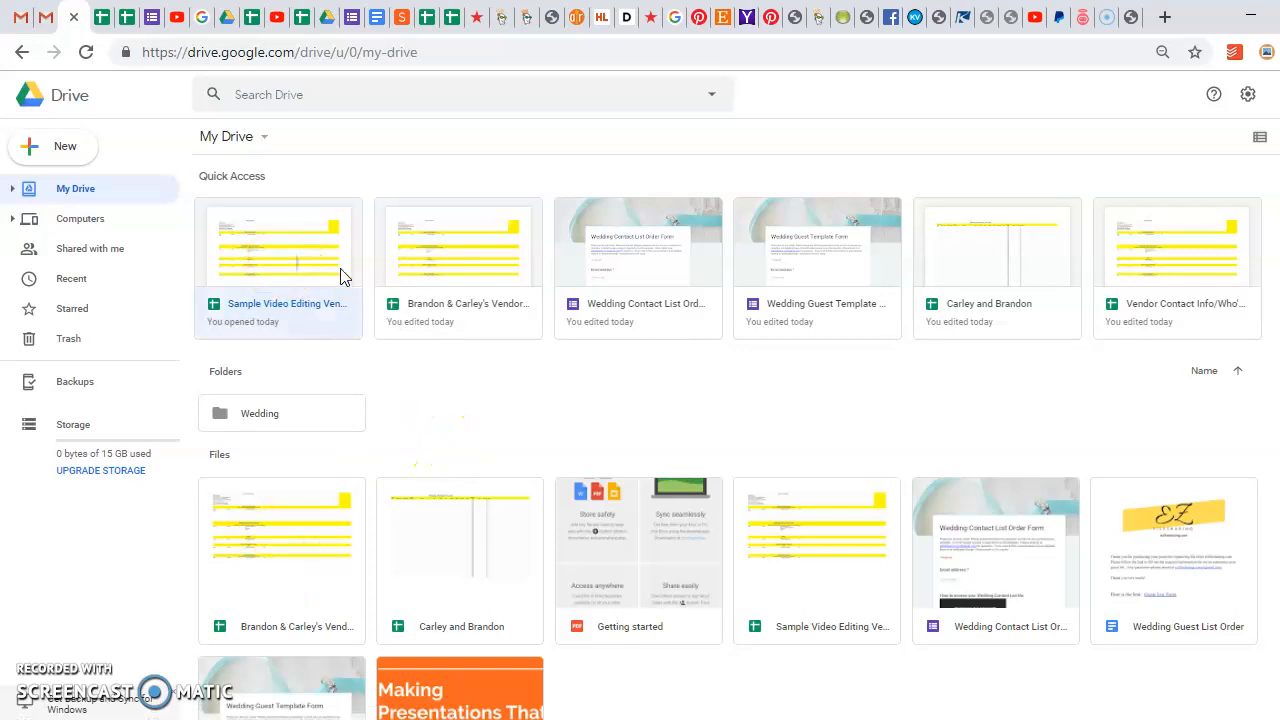
{"action": "double_click", "coordinate": [300, 268]}
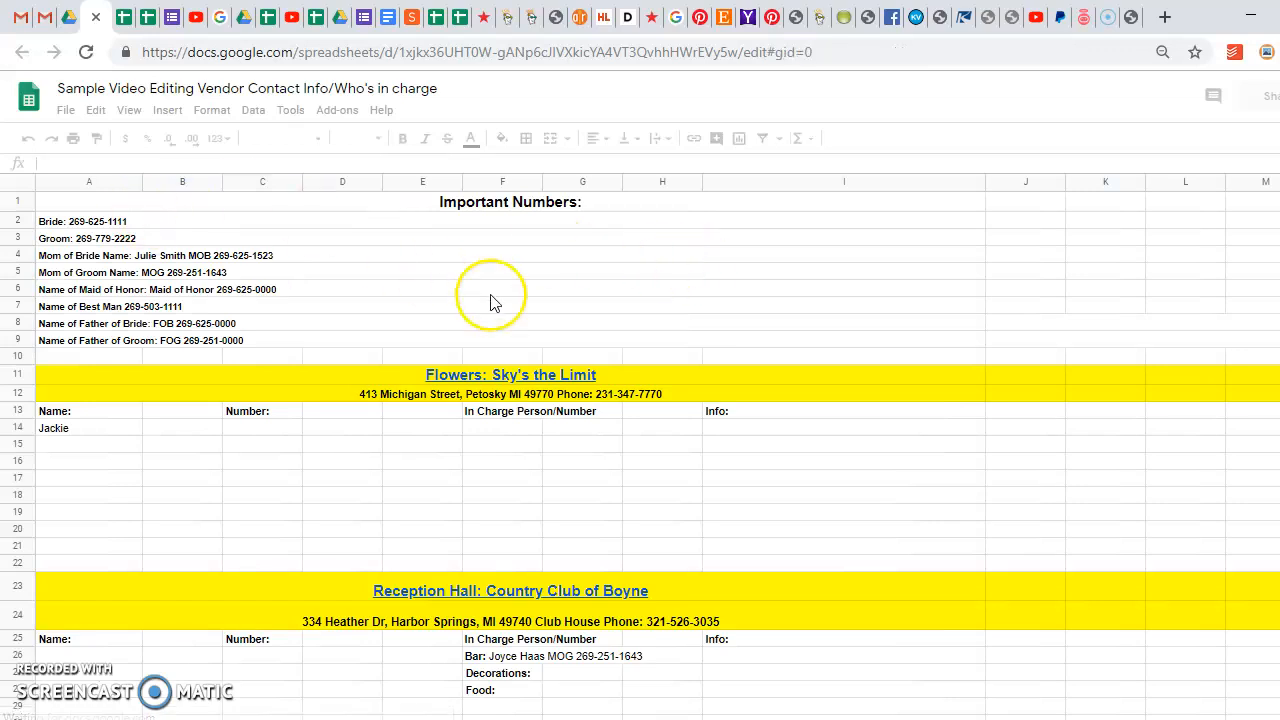
In row 4, replace the mother of the bride's name with a new name and update her phone number
{"action": "left_click", "coordinate": [95, 226]}
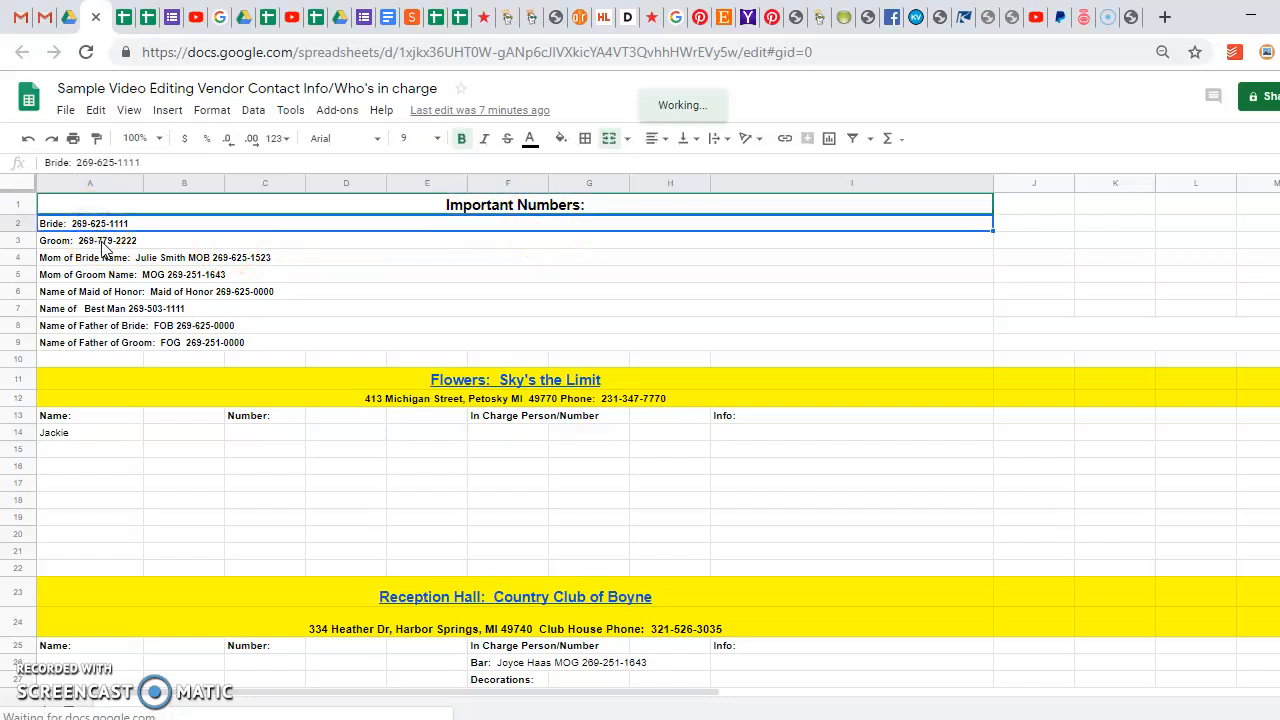
{"action": "left_click", "coordinate": [104, 243]}
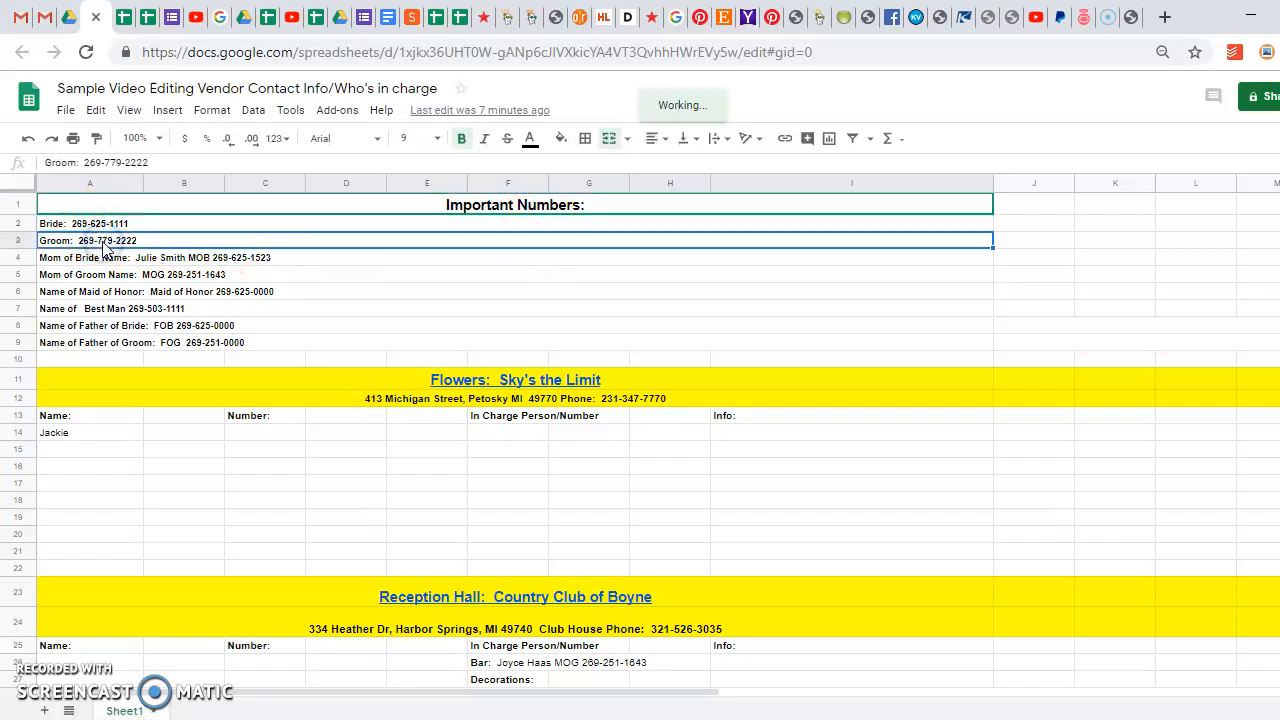
{"action": "left_click", "coordinate": [121, 258]}
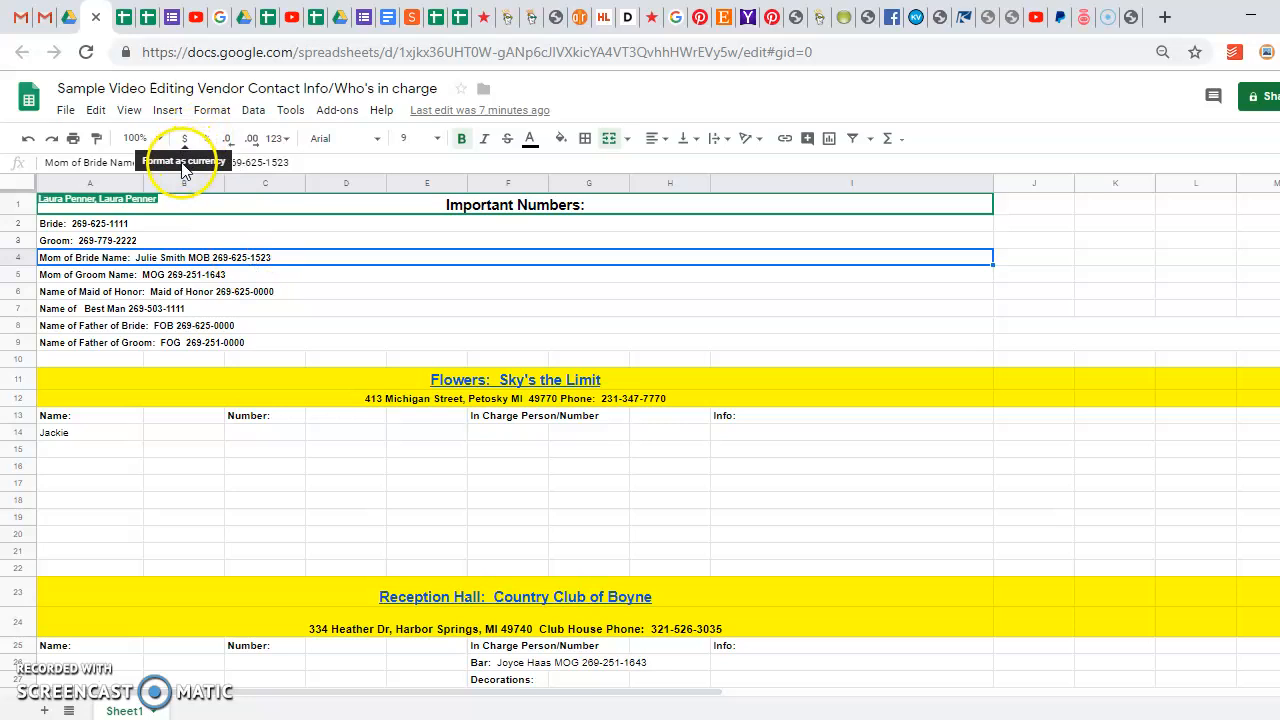
{"action": "left_click", "coordinate": [301, 162]}
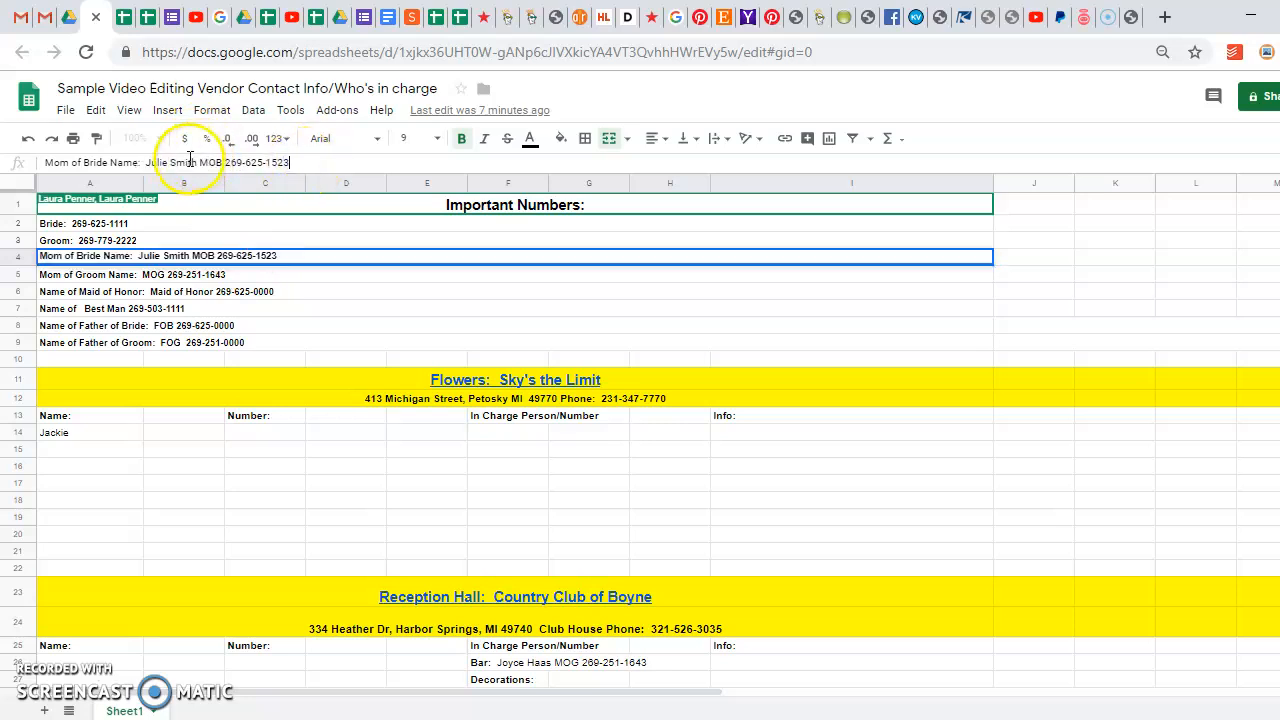
{"action": "left_click_drag", "start_coordinate": [197, 162], "coordinate": [134, 162]}
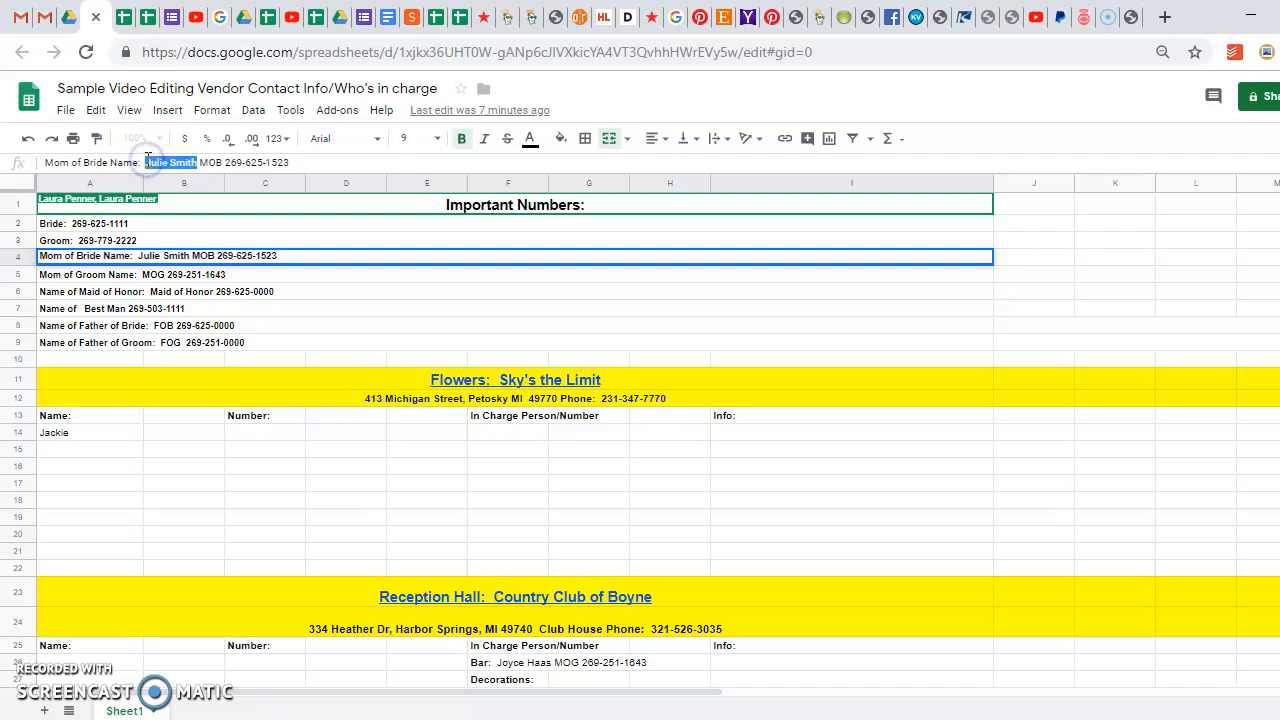
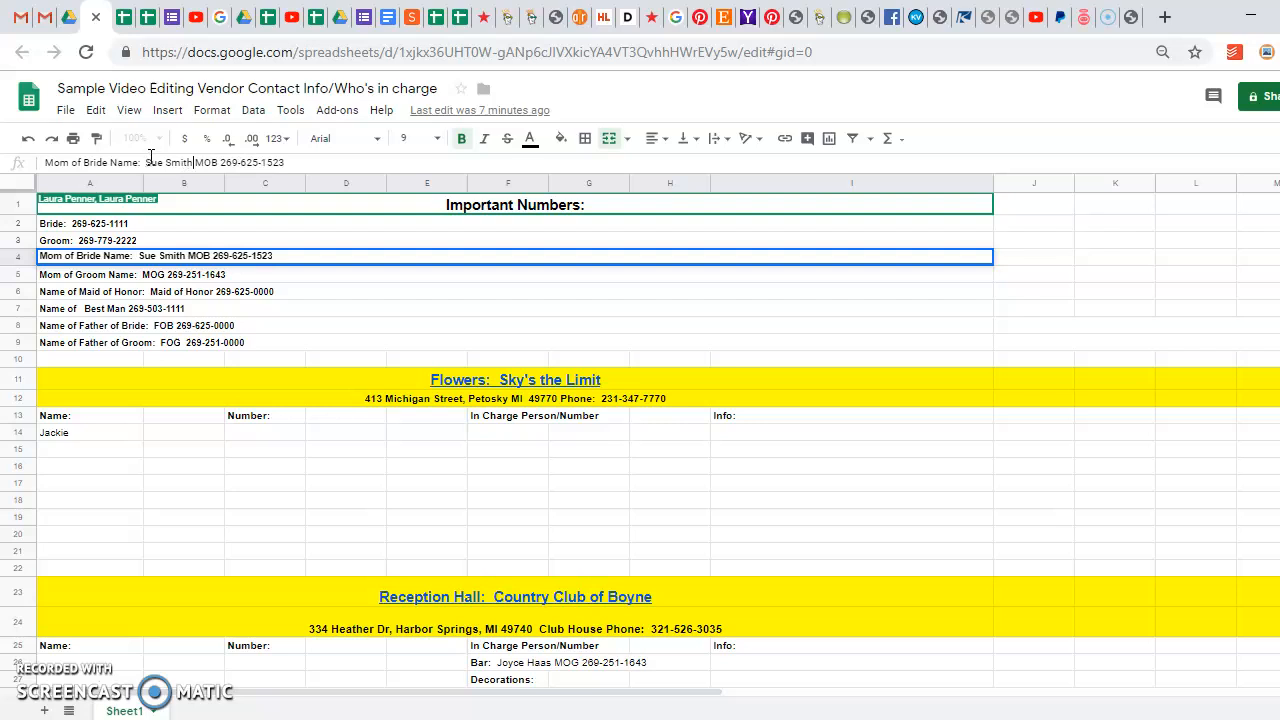
{"action": "left_click", "coordinate": [292, 163]}
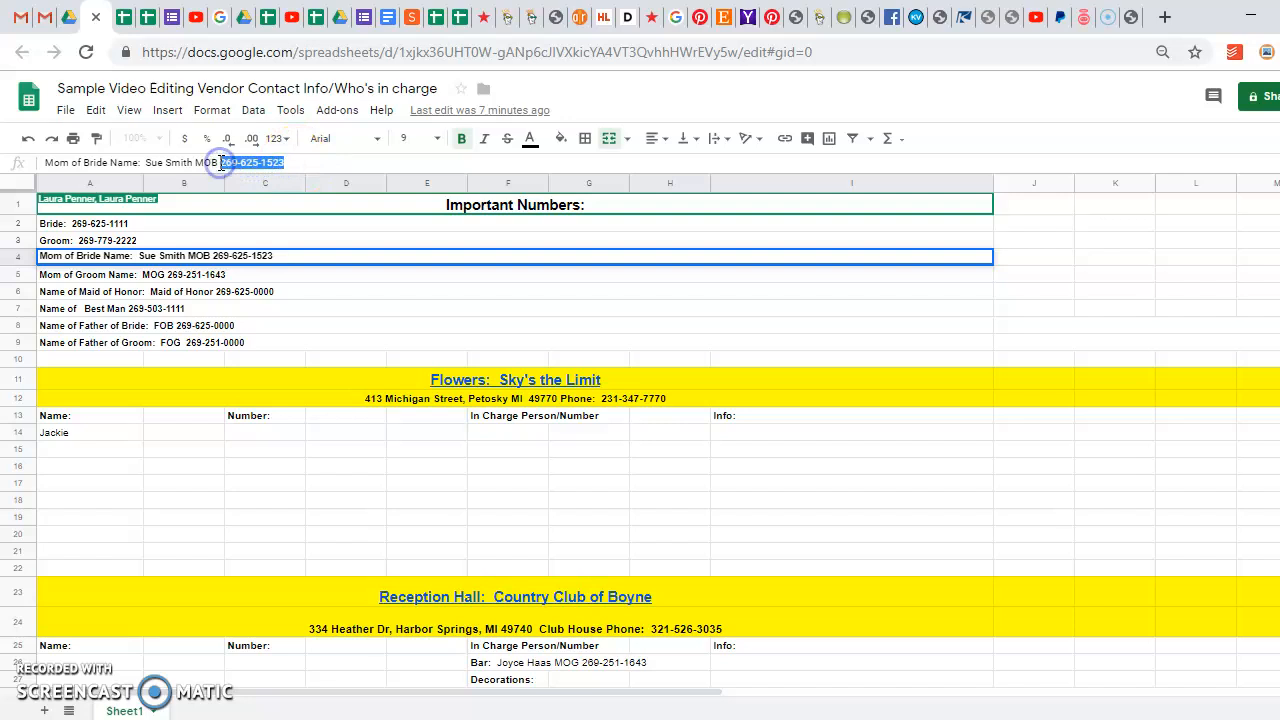
{"action": "type", "text": "22"}
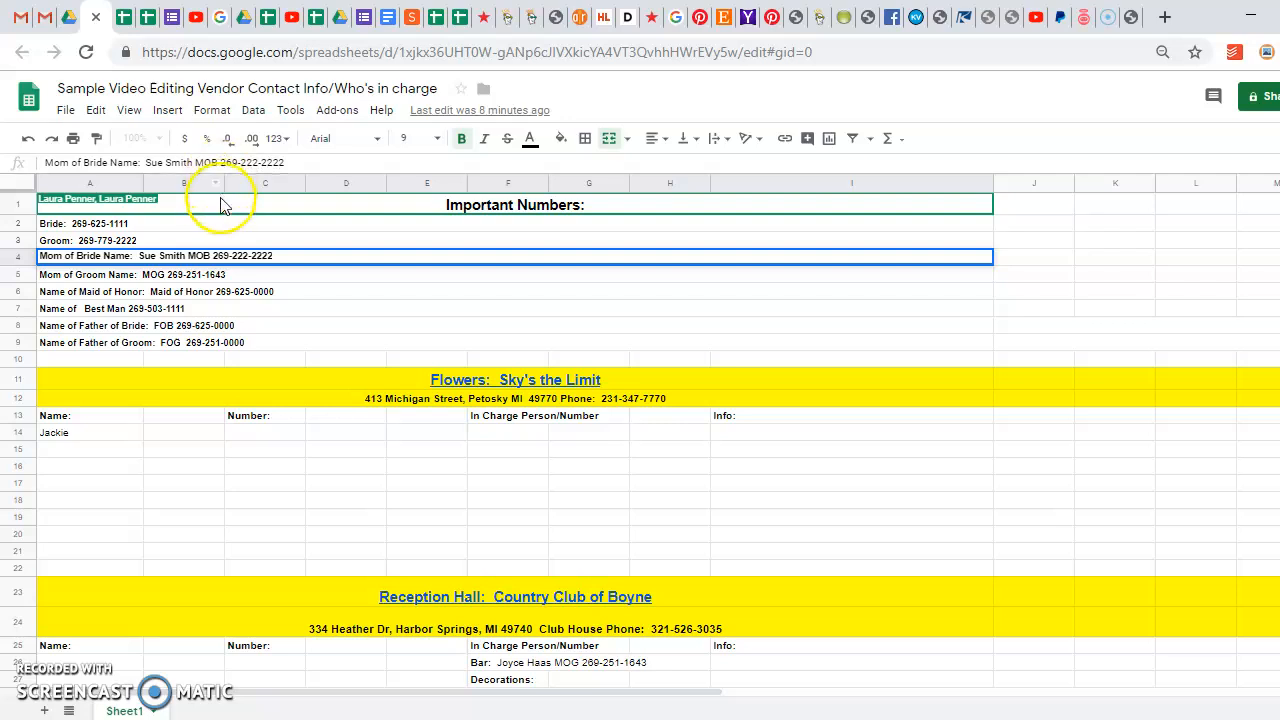
{"action": "left_click", "coordinate": [140, 275]}
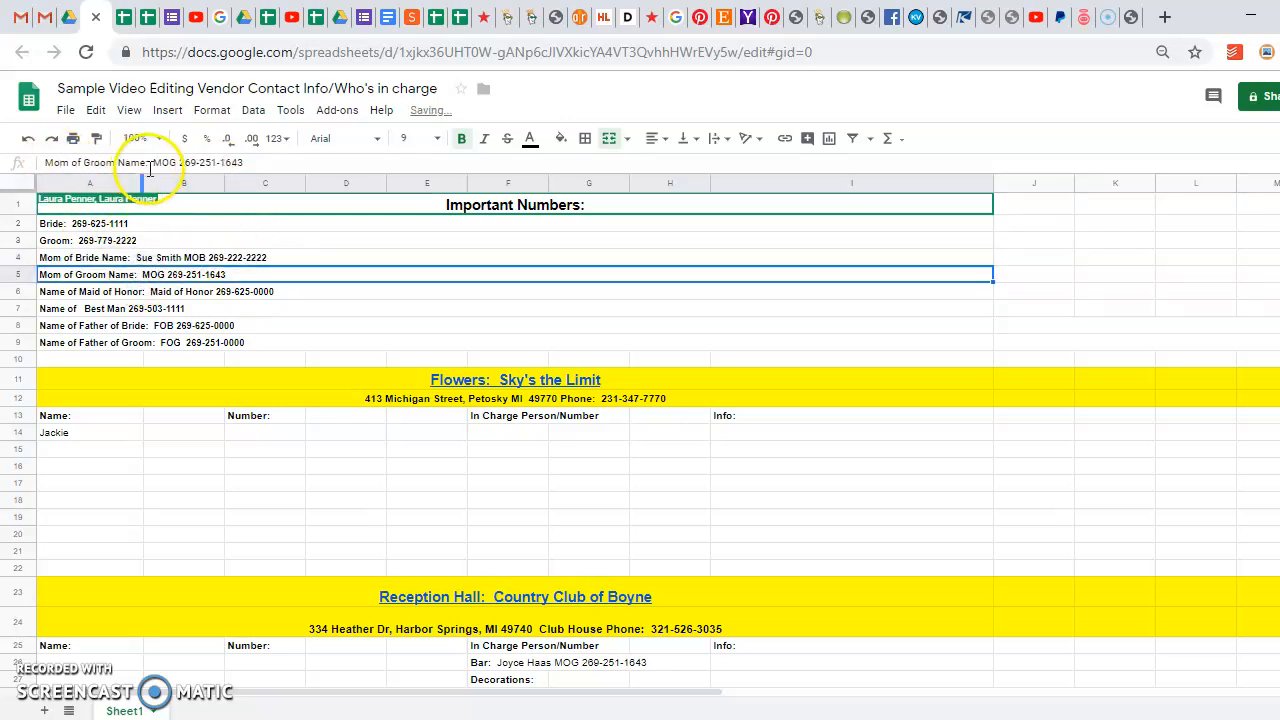
{"action": "left_click", "coordinate": [182, 295]}
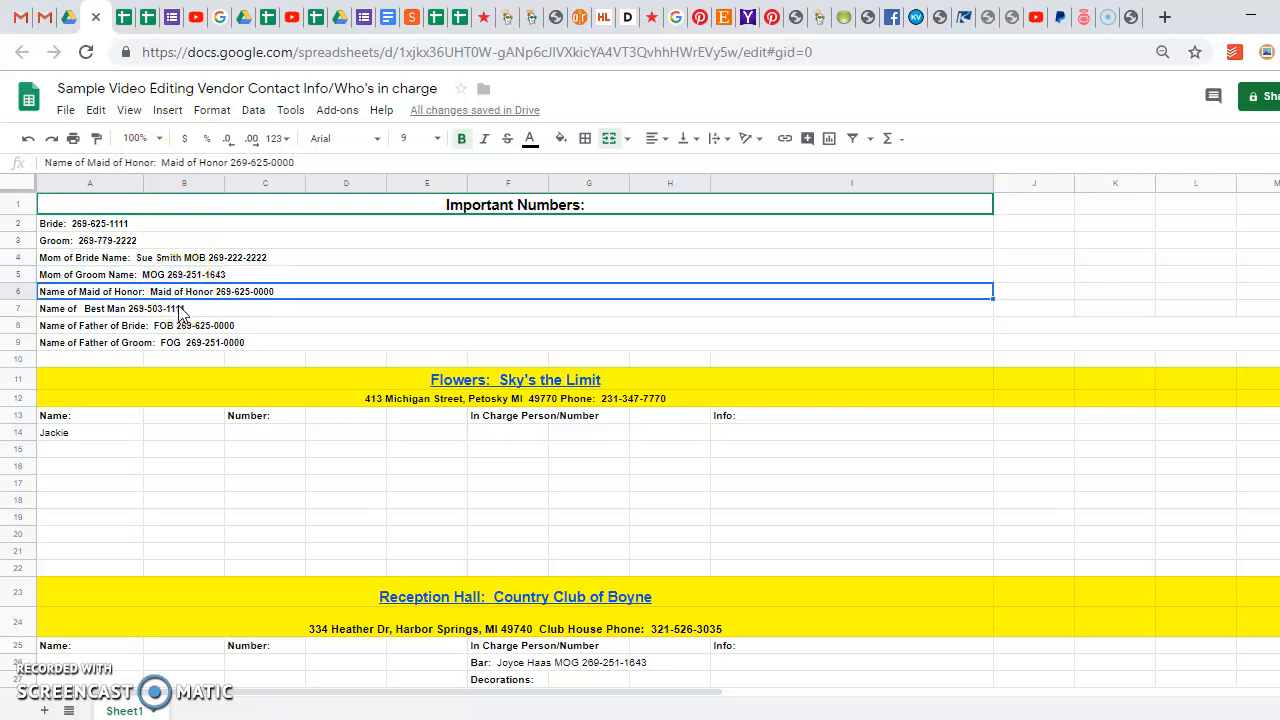
{"action": "left_click", "coordinate": [180, 313]}
{"action": "left_click", "coordinate": [113, 294]}
{"action": "left_click", "coordinate": [118, 310]}
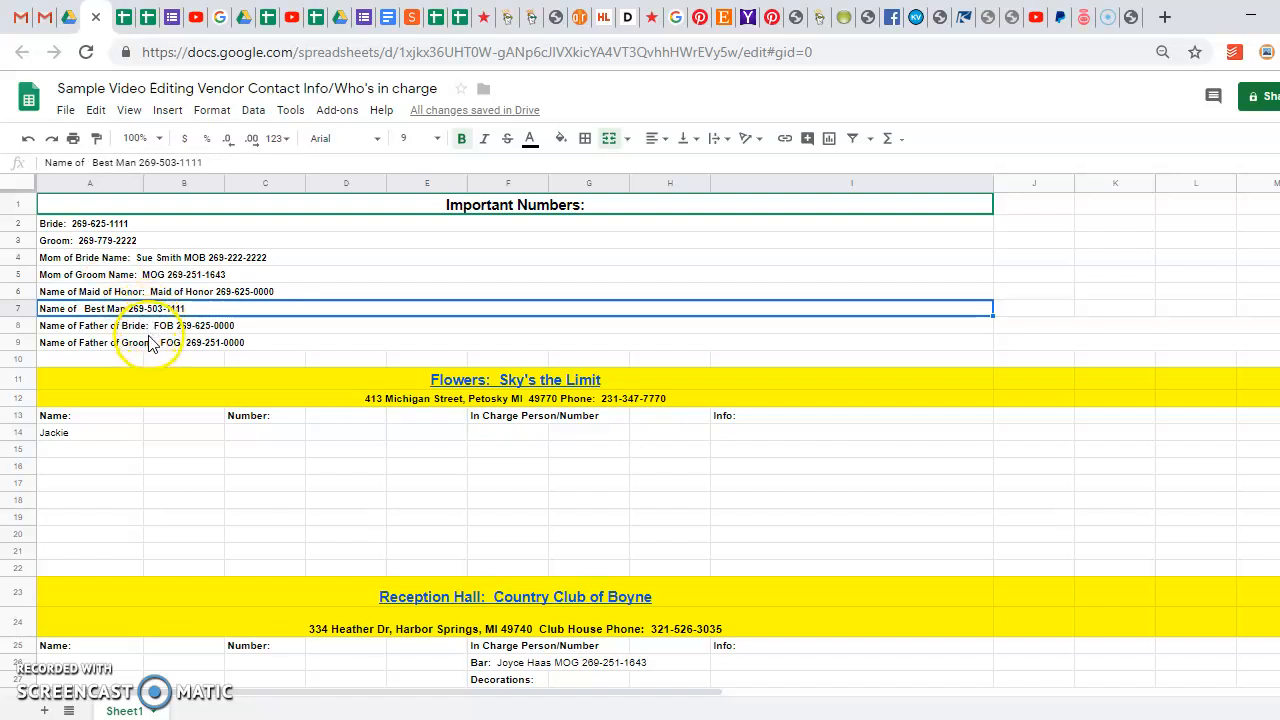
{"action": "left_click", "coordinate": [145, 330]}
{"action": "left_click", "coordinate": [58, 309]}
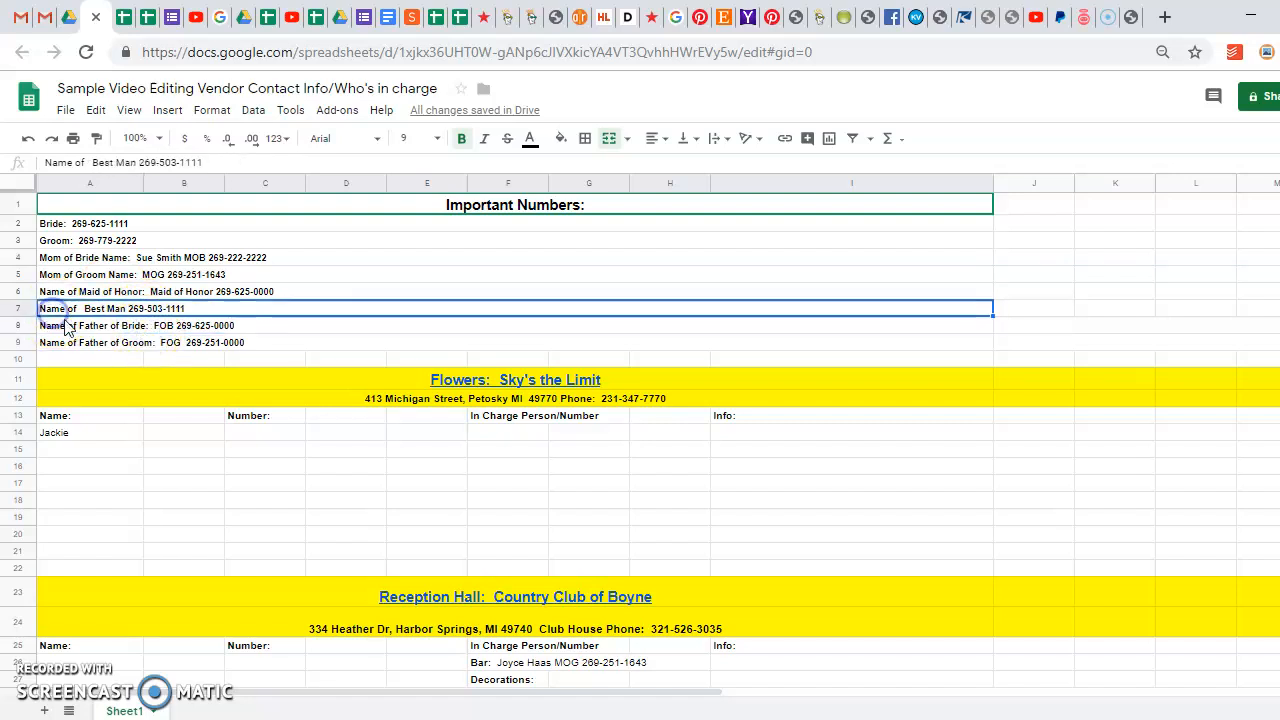
{"action": "left_click", "coordinate": [75, 328]}
{"action": "left_click", "coordinate": [68, 342]}
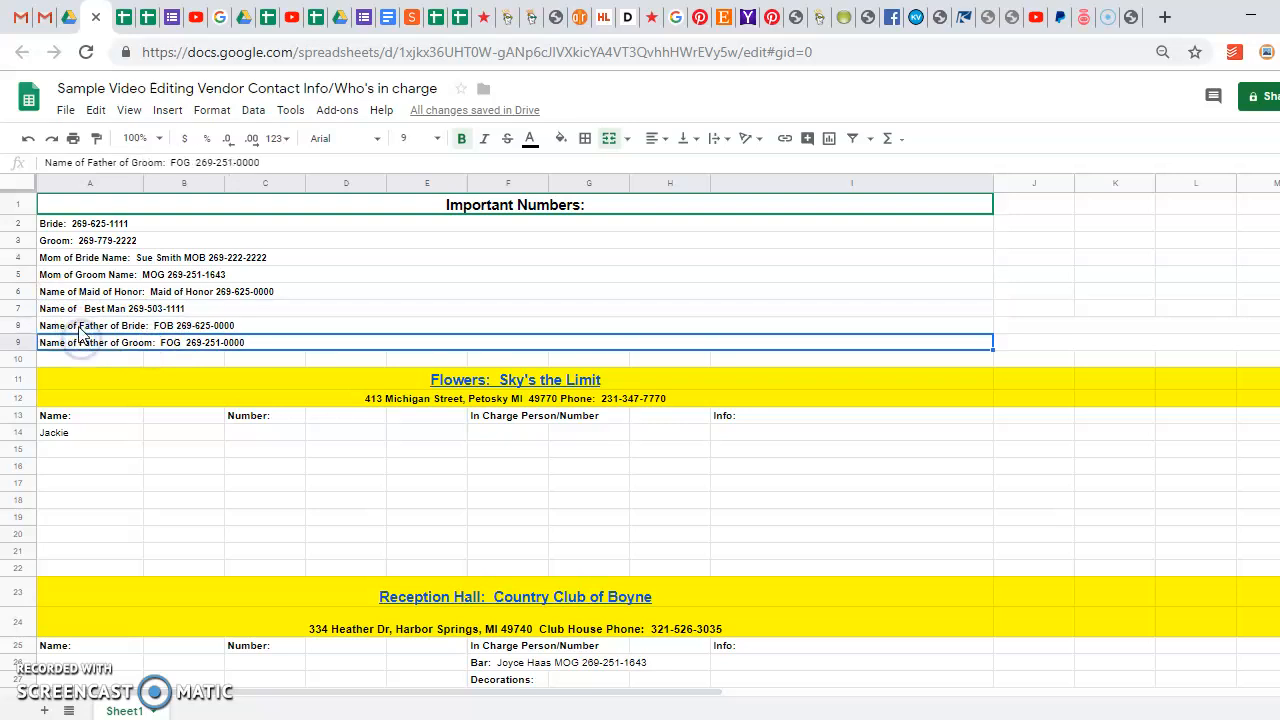
{"action": "left_click", "coordinate": [80, 328]}
{"action": "left_click", "coordinate": [78, 342]}
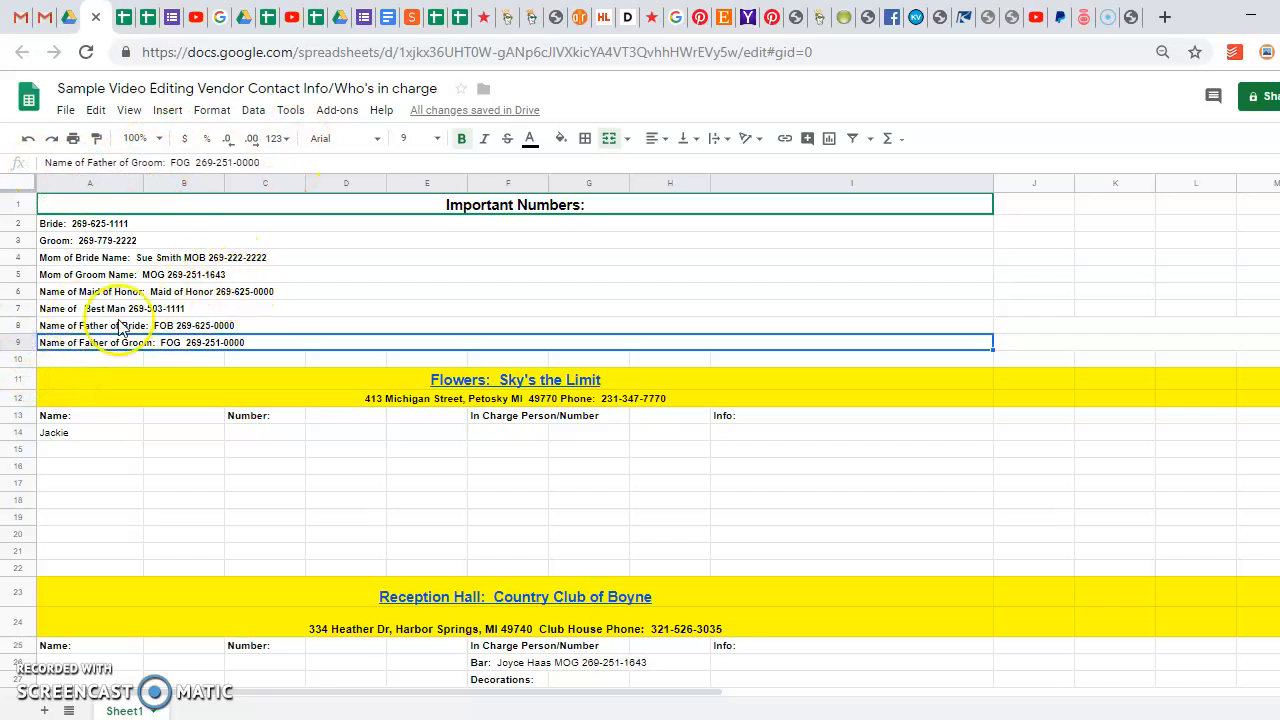
Insert a blank row below the Mom of Bride line and merge A5:I5
{"action": "right_click", "coordinate": [18, 348]}
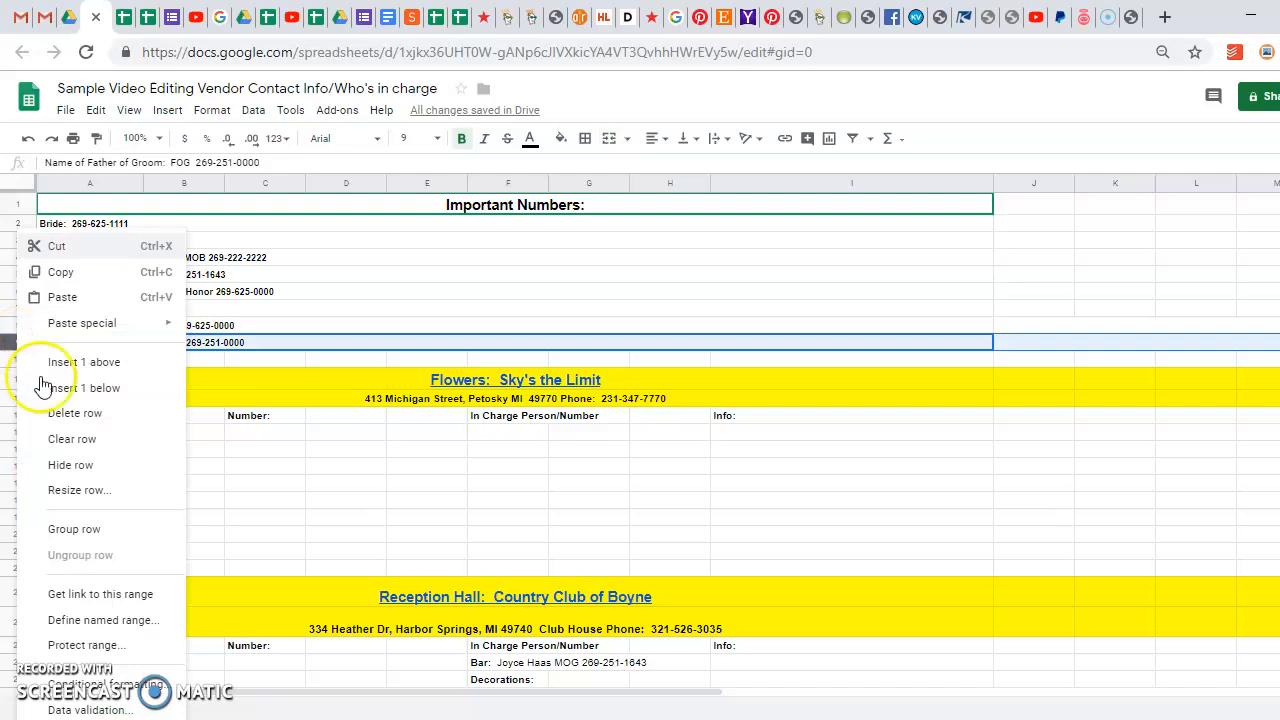
{"action": "left_click", "coordinate": [331, 259]}
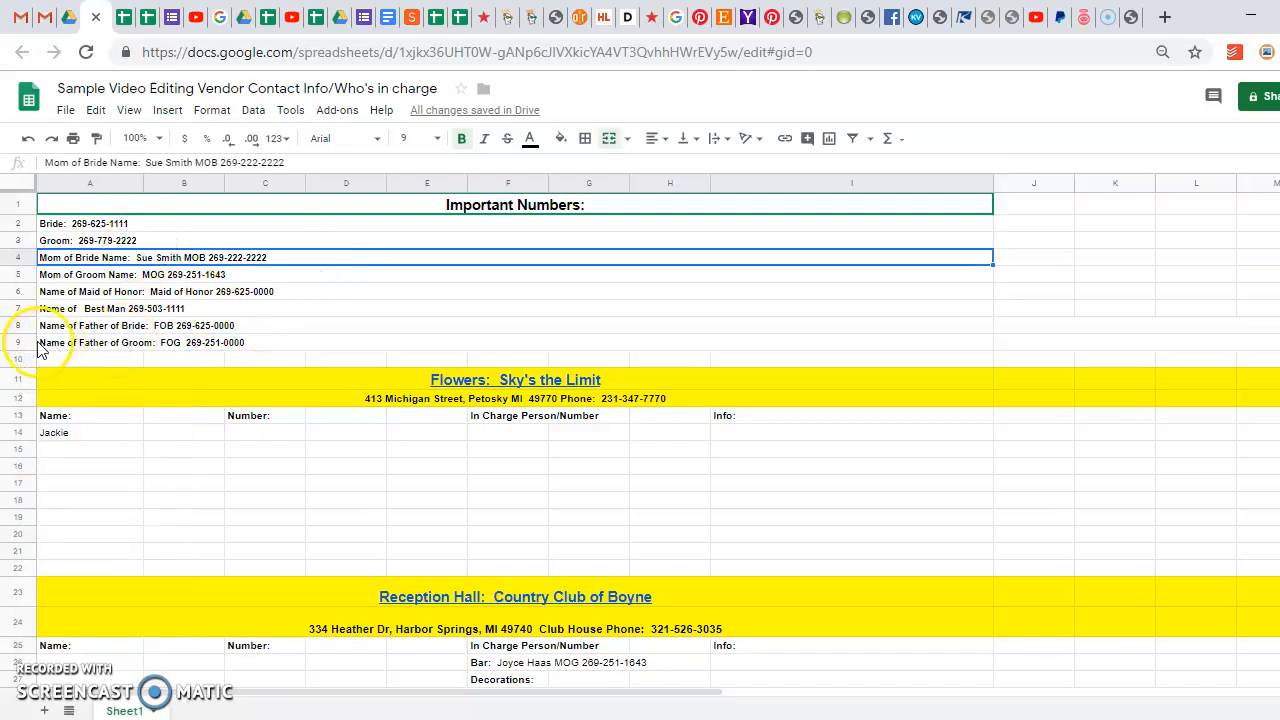
{"action": "left_click", "coordinate": [17, 257]}
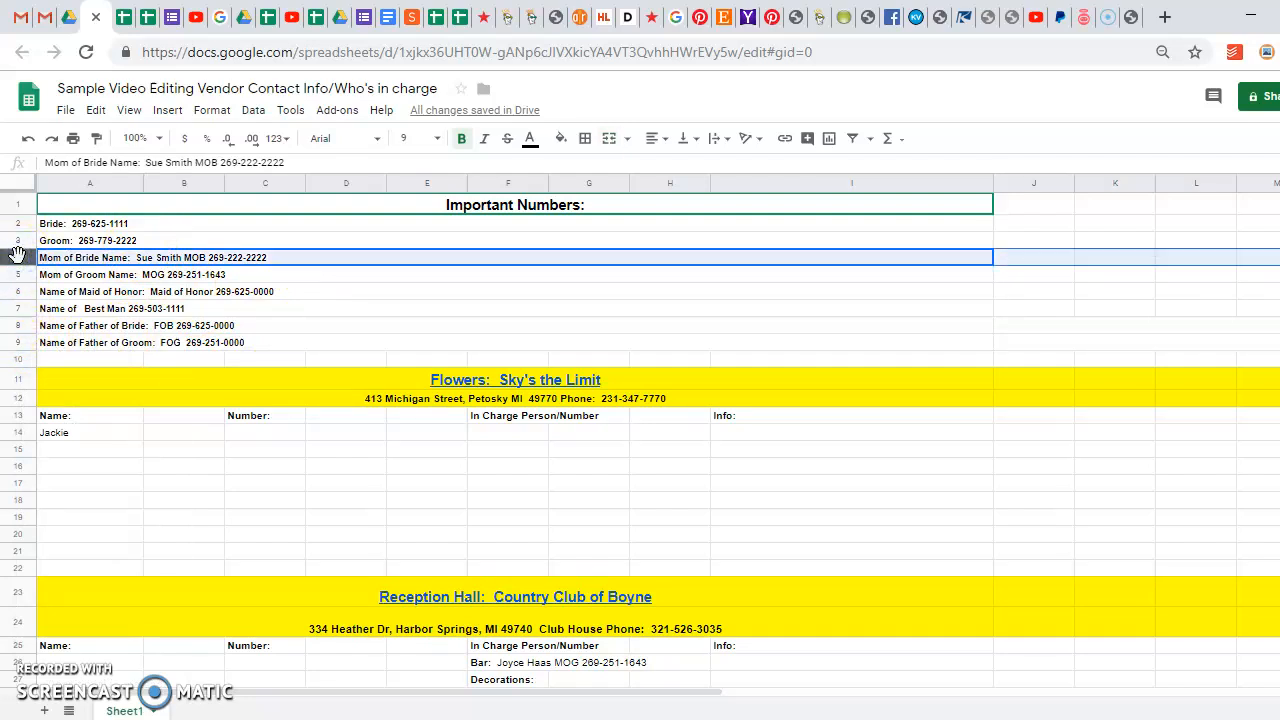
{"action": "right_click", "coordinate": [17, 256]}
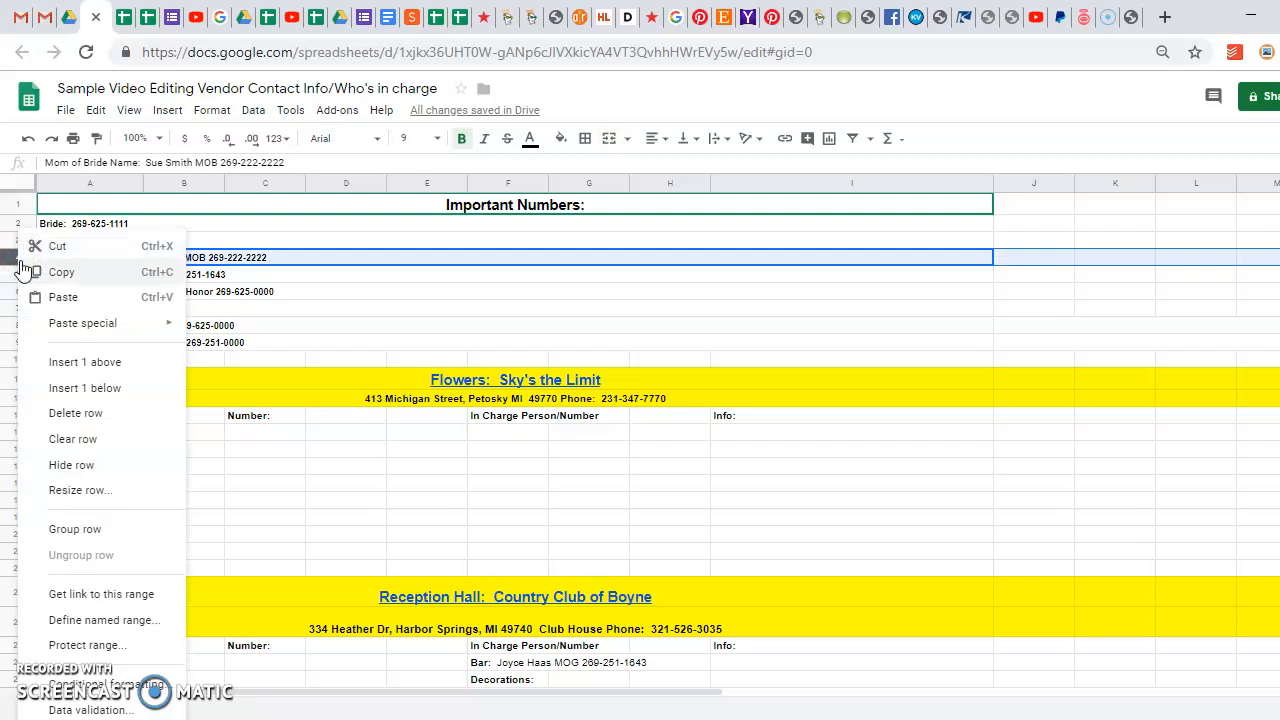
{"action": "left_click", "coordinate": [62, 388]}
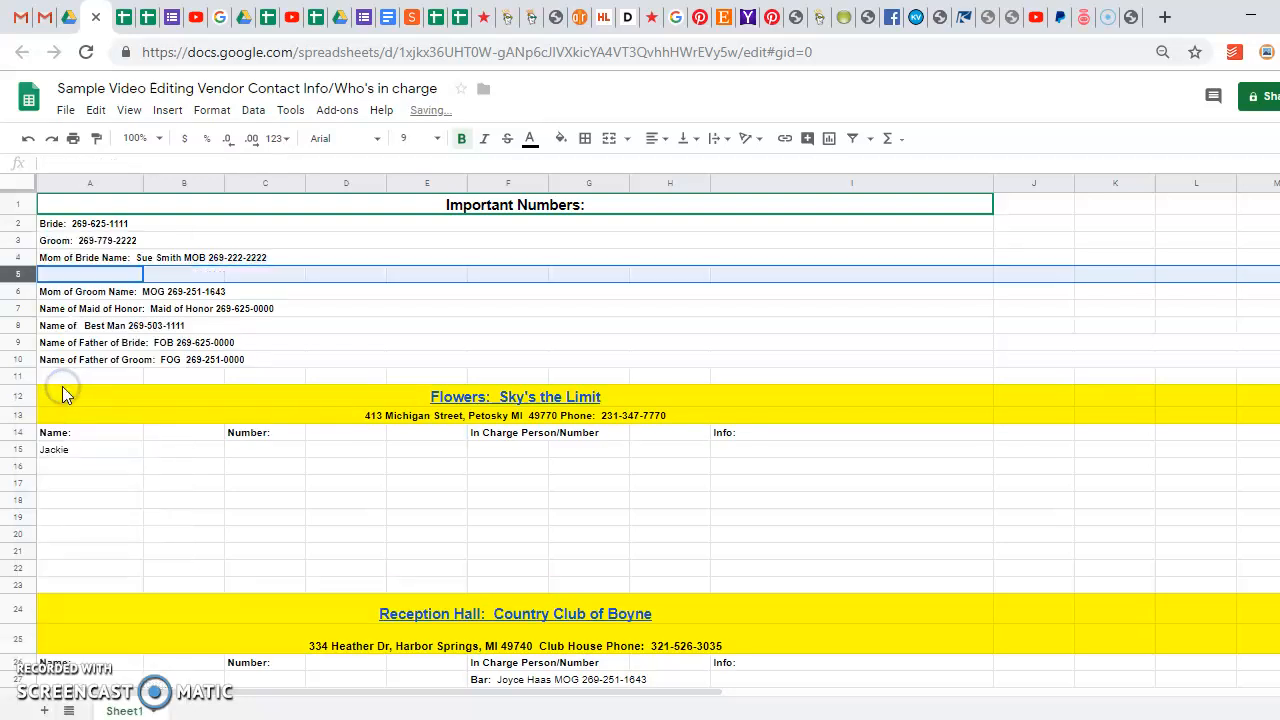
{"action": "left_click", "coordinate": [64, 274]}
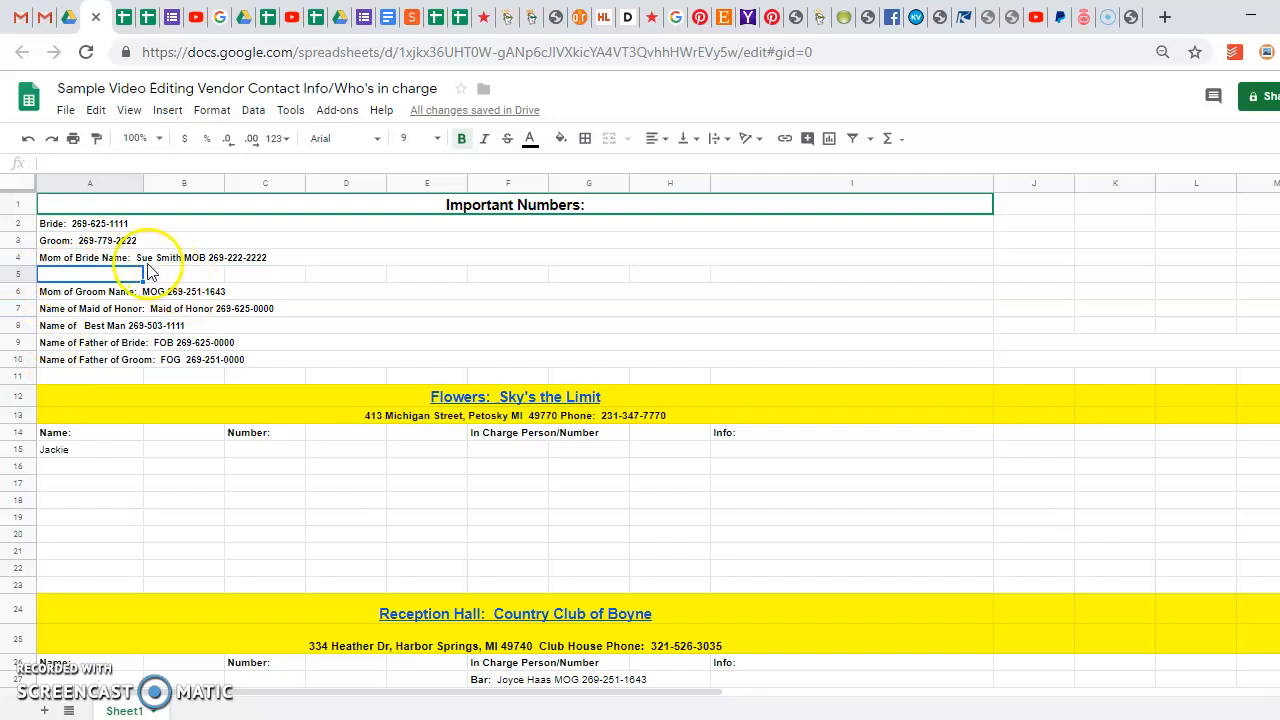
{"action": "left_click_drag", "start_coordinate": [94, 275], "coordinate": [728, 279]}
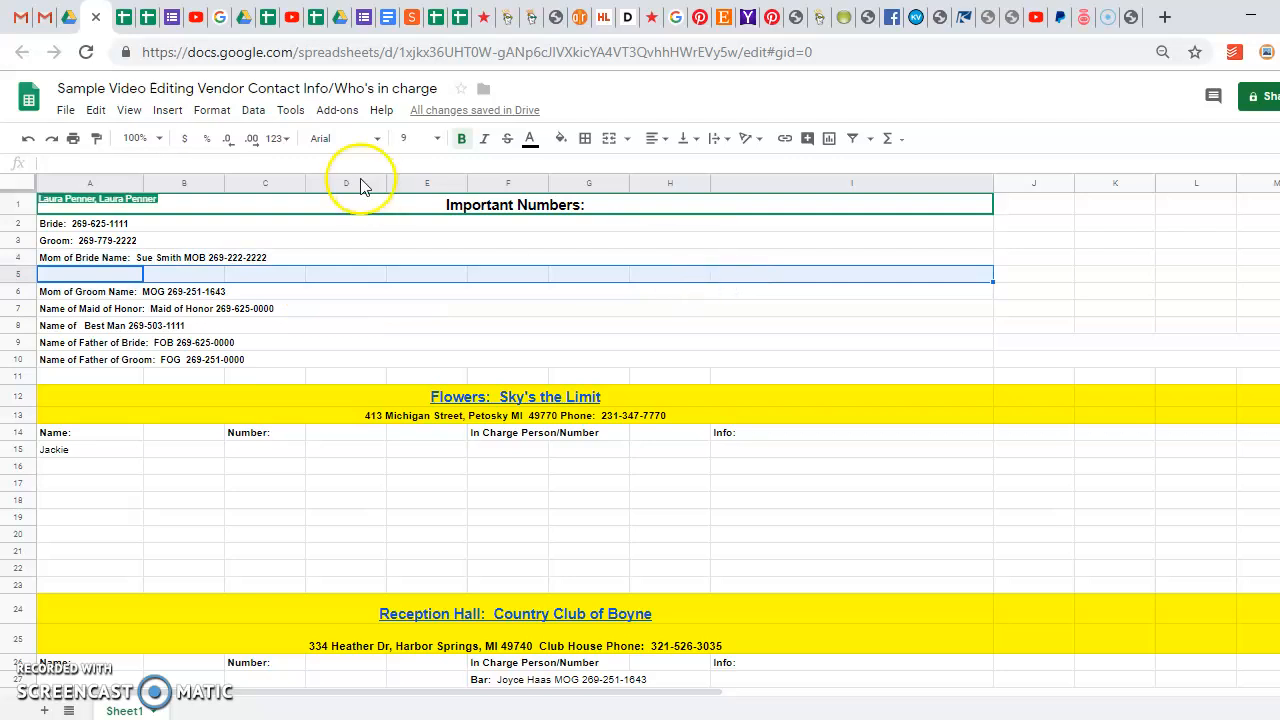
{"action": "left_click", "coordinate": [610, 140]}
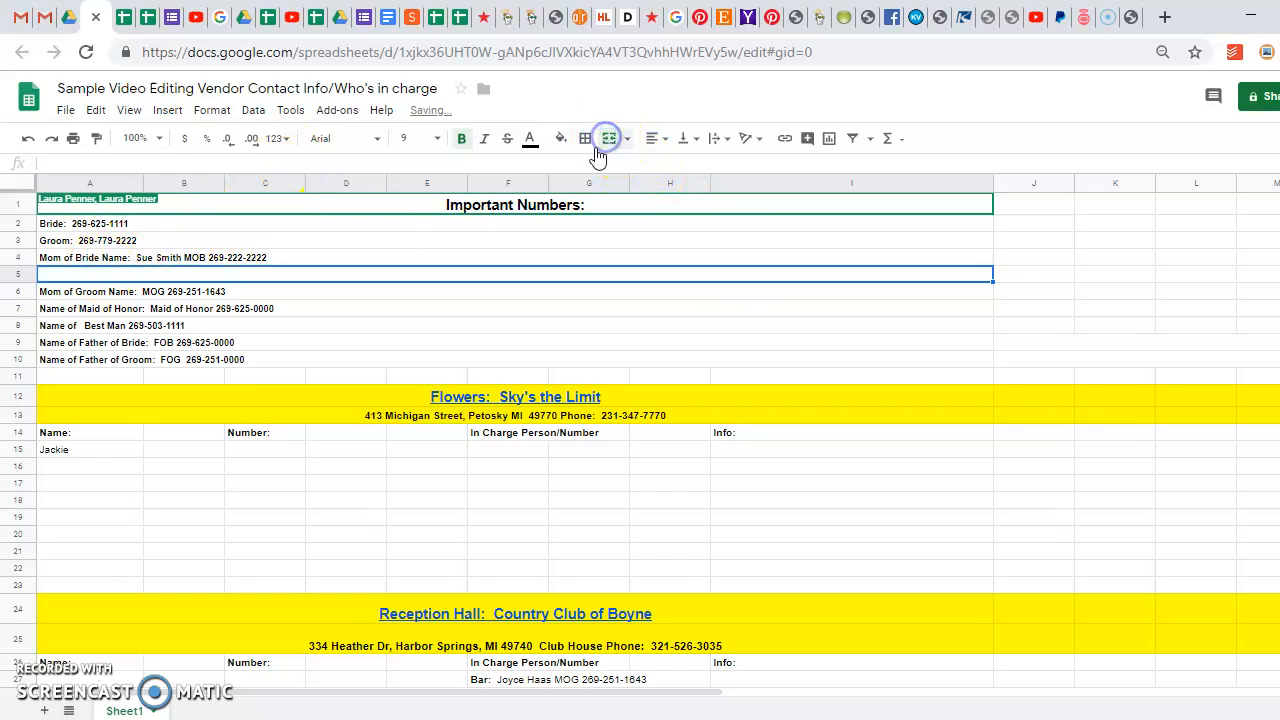
Review the Mom of Groom, Maid of Honor and Best Man rows and the Flowers header link
{"action": "left_click", "coordinate": [547, 300]}
{"action": "left_click", "coordinate": [327, 280]}
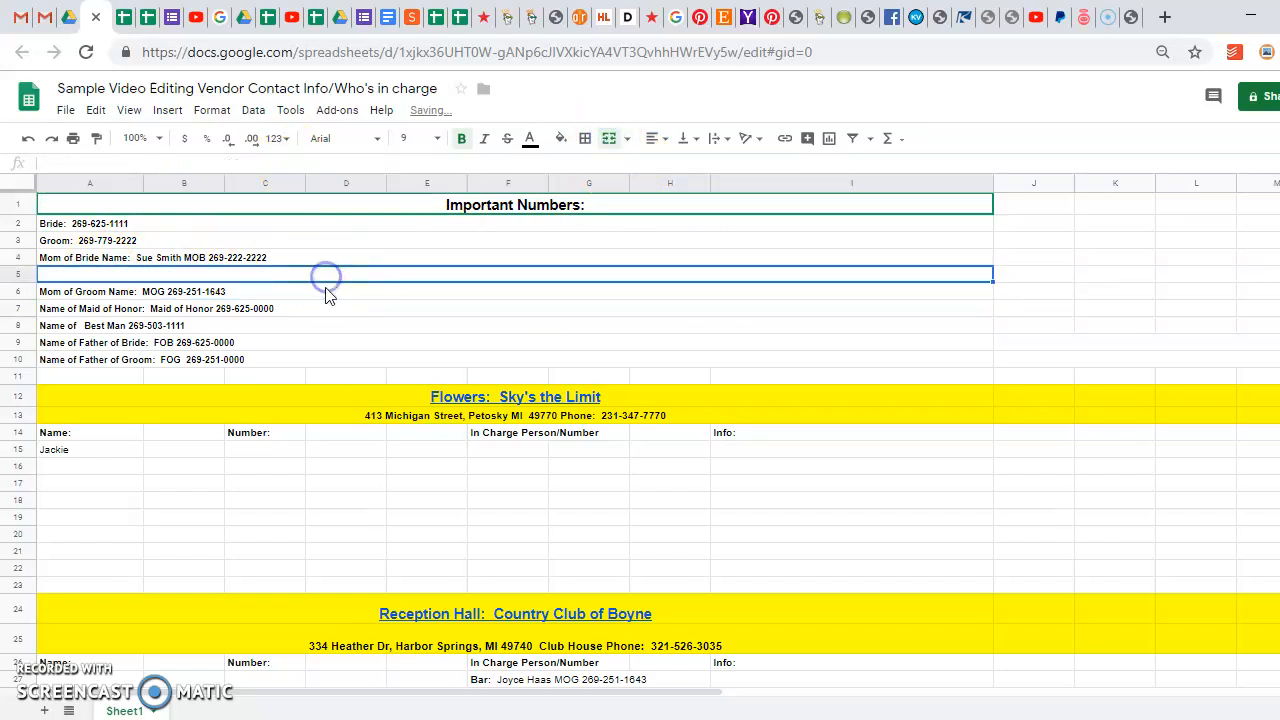
{"action": "double_click", "coordinate": [323, 312]}
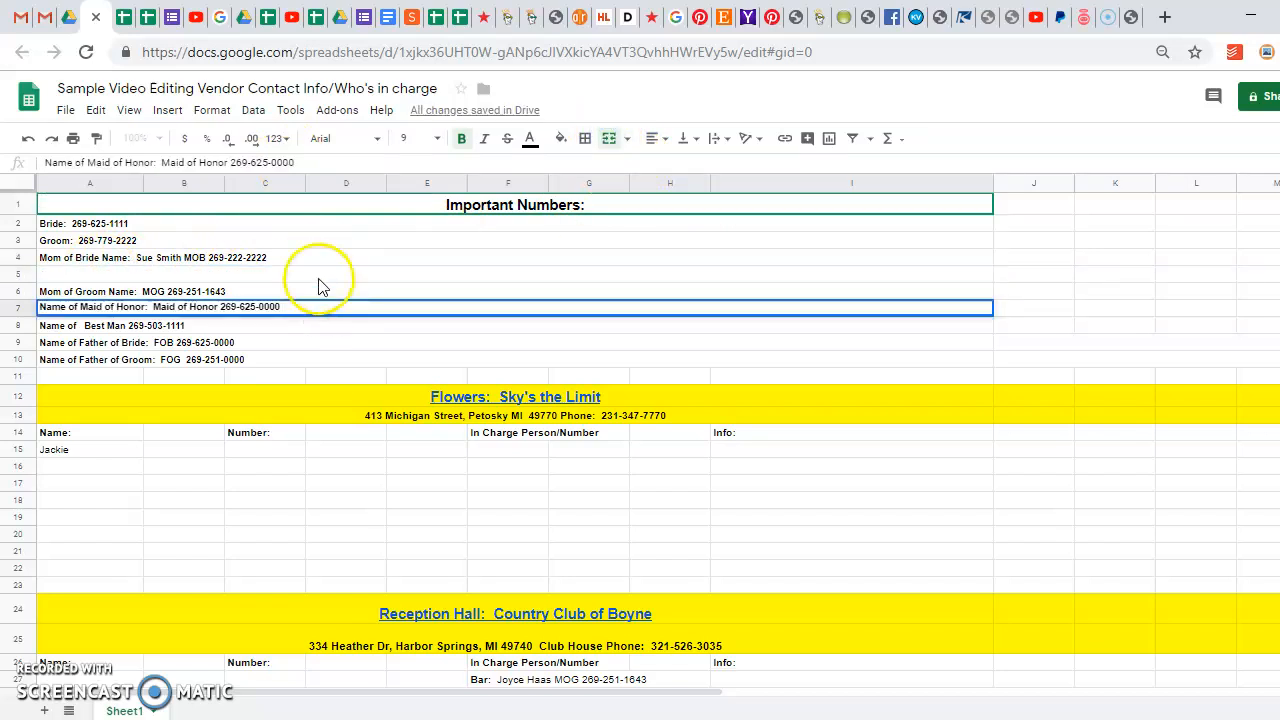
{"action": "left_click", "coordinate": [320, 279]}
{"action": "left_click", "coordinate": [311, 291]}
{"action": "left_click", "coordinate": [310, 309]}
{"action": "left_click", "coordinate": [310, 328]}
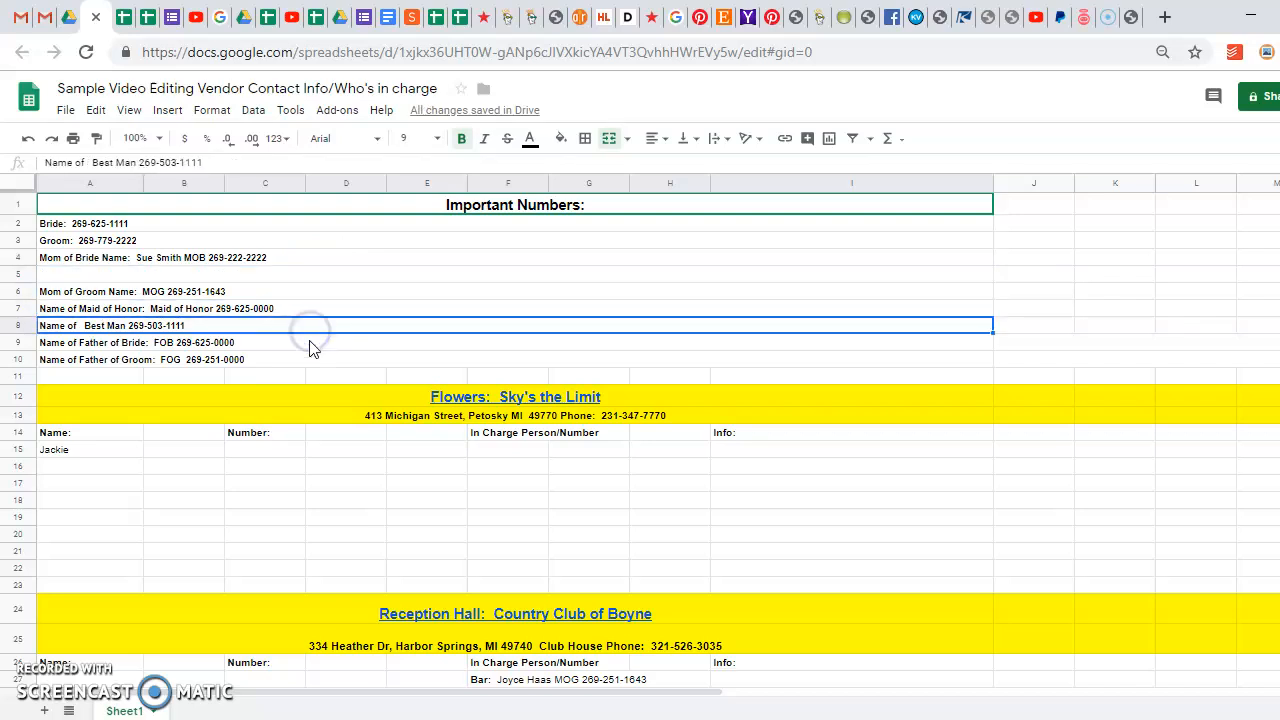
{"action": "left_click", "coordinate": [462, 397]}
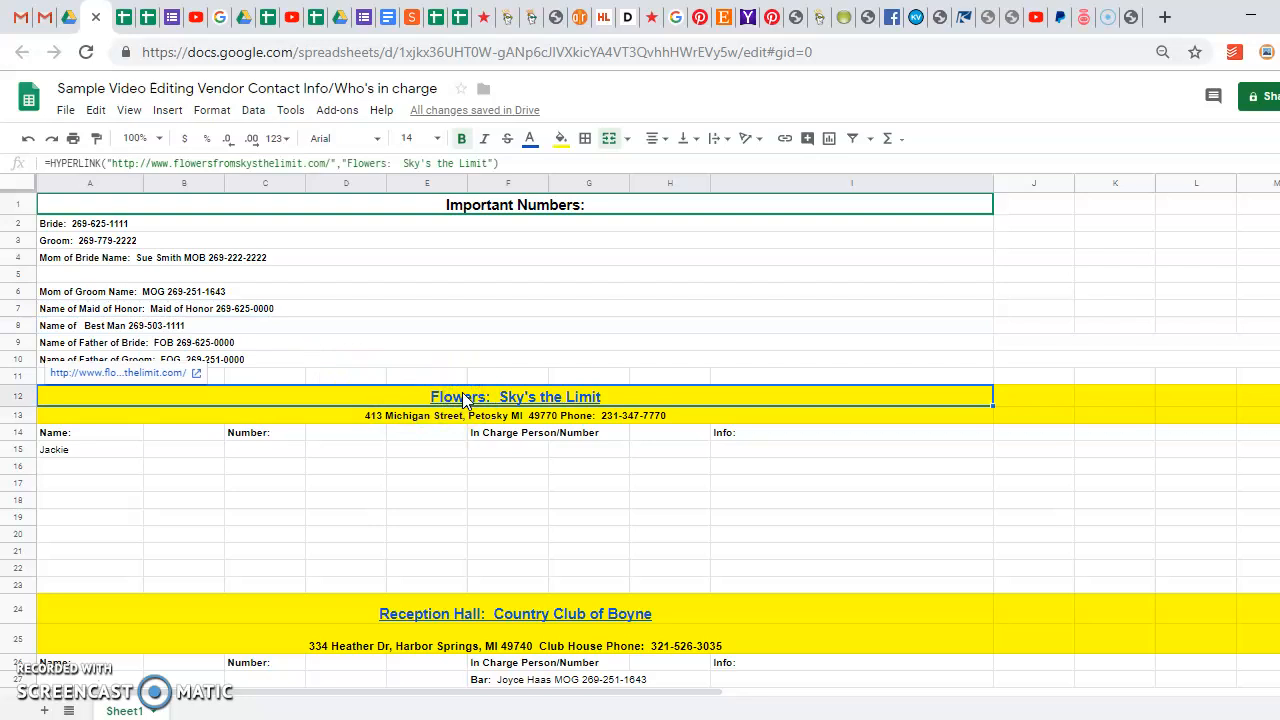
Inspect the Reception Hall header's HYPERLINK formula, then bring up the Birchwood Farms website
{"action": "left_click", "coordinate": [462, 416]}
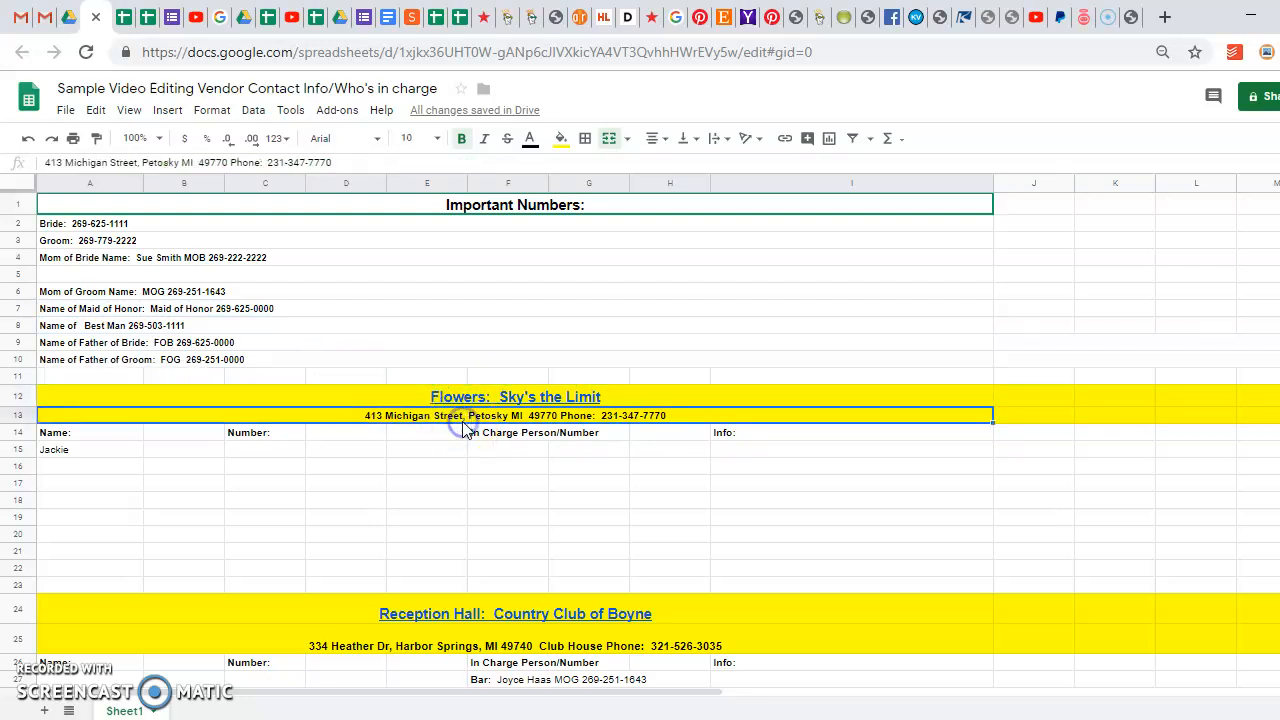
{"action": "left_click", "coordinate": [455, 397]}
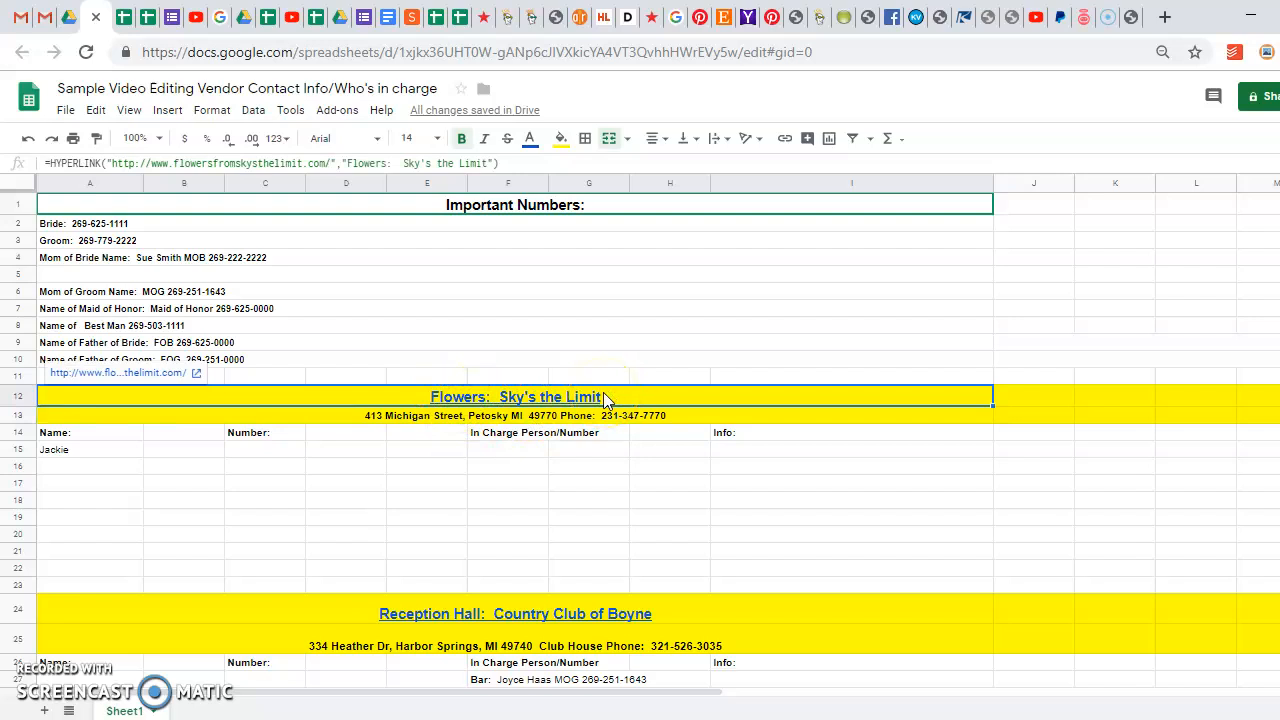
{"action": "left_click", "coordinate": [549, 610]}
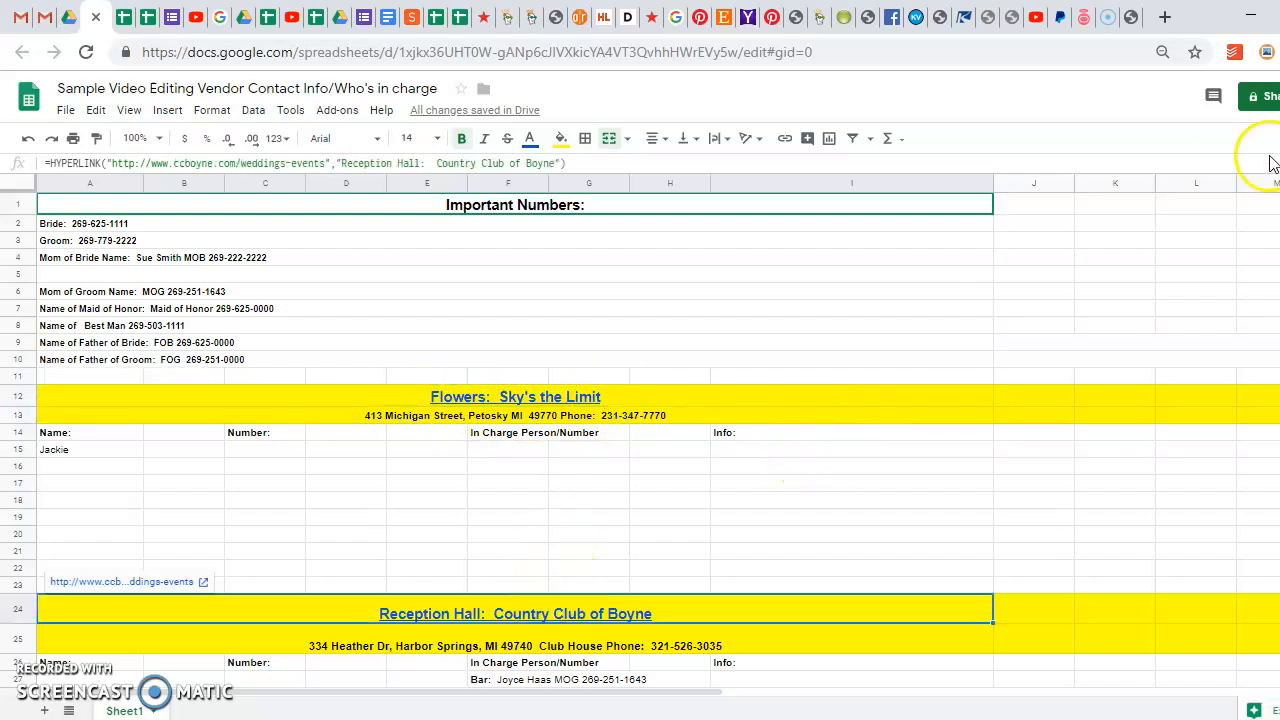
{"action": "scroll", "coordinate": [640, 430], "scroll_direction": "down", "scroll_amount": 3}
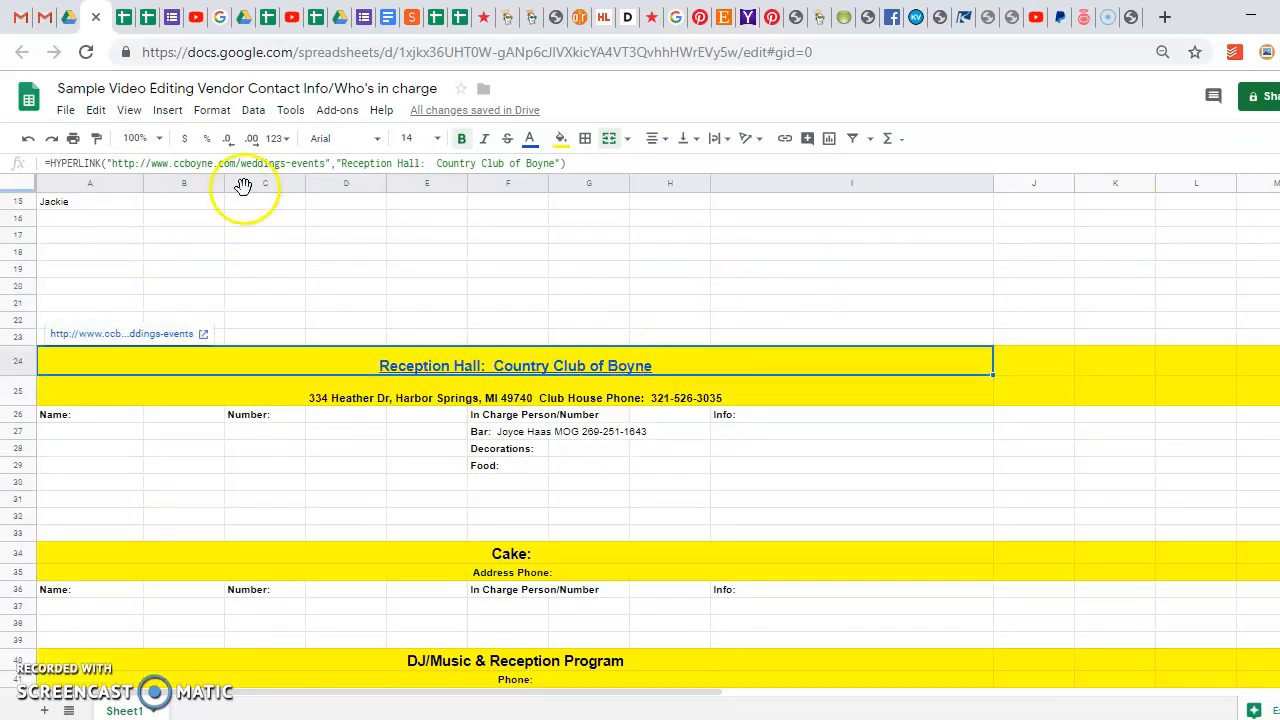
{"action": "left_click", "coordinate": [557, 365]}
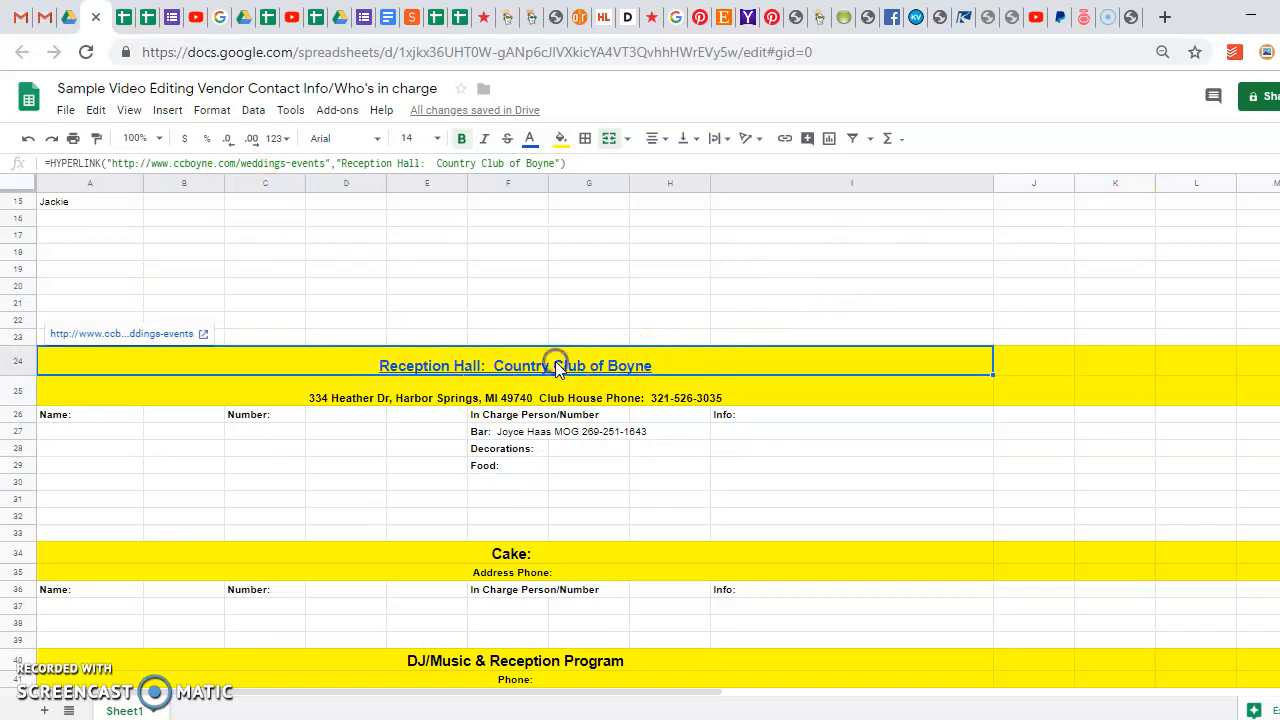
{"action": "right_click", "coordinate": [557, 367]}
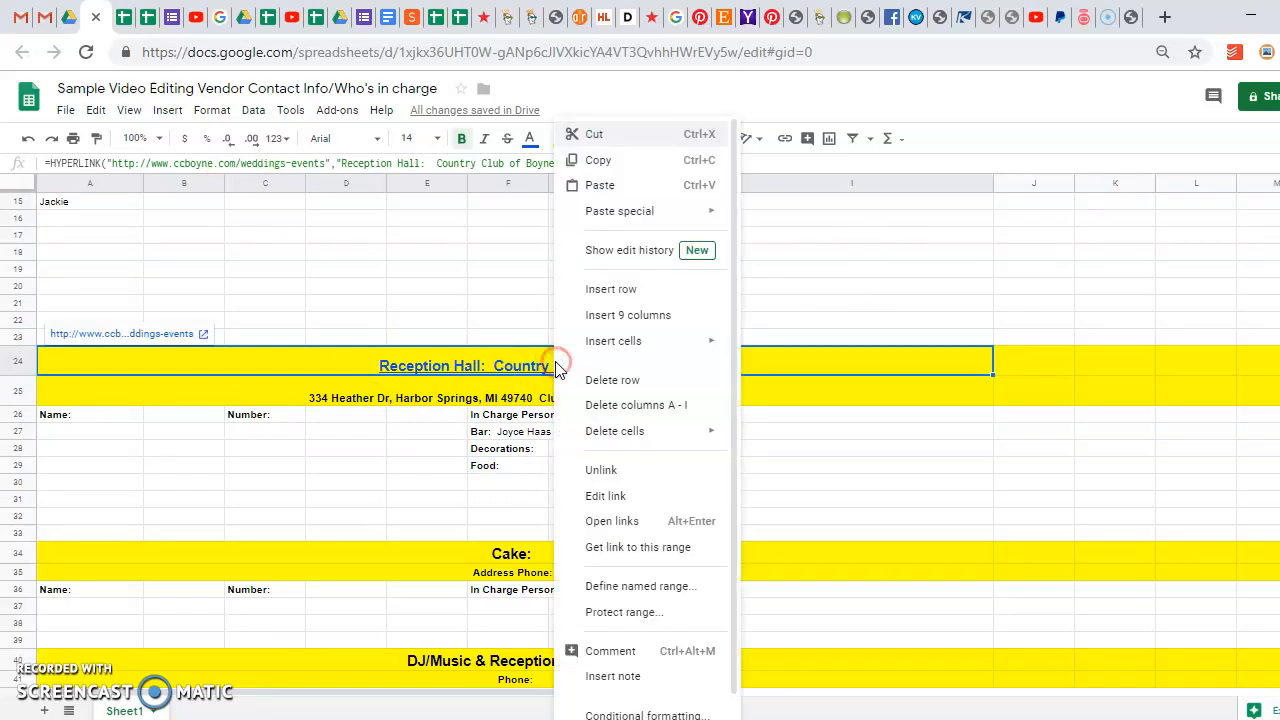
{"action": "left_click", "coordinate": [496, 372]}
{"action": "double_click", "coordinate": [496, 370]}
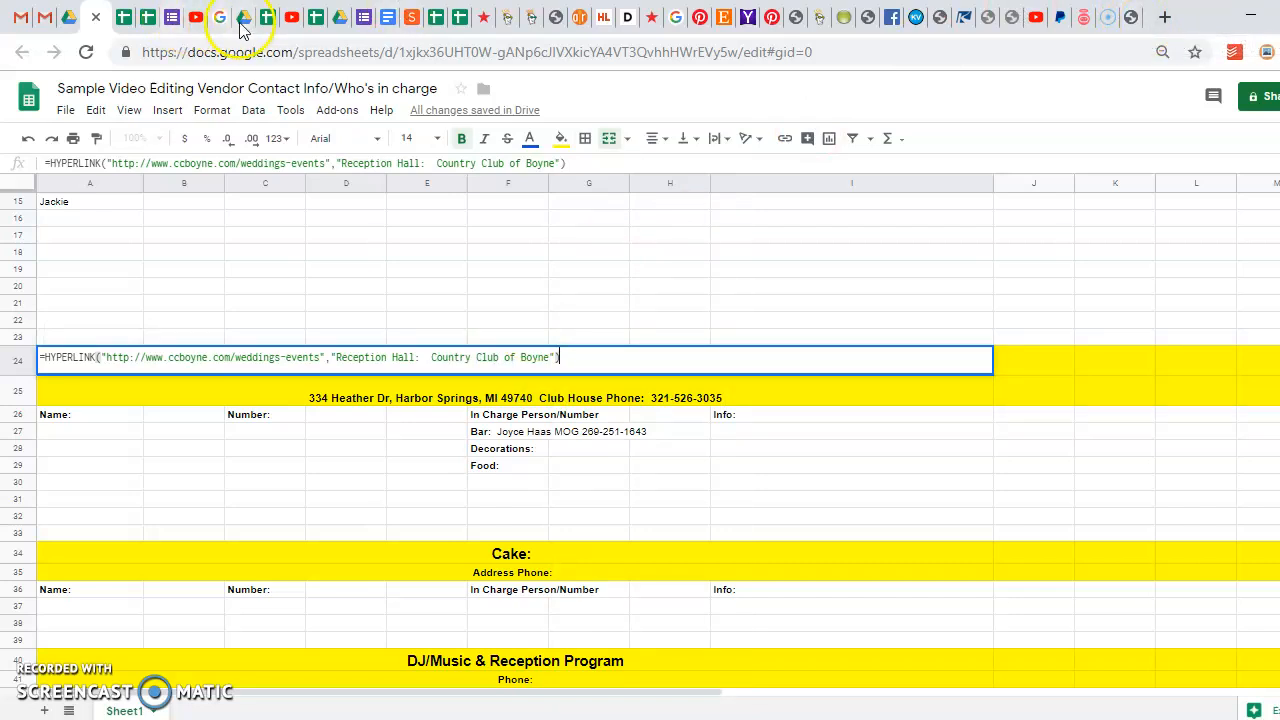
{"action": "left_click", "coordinate": [1133, 22]}
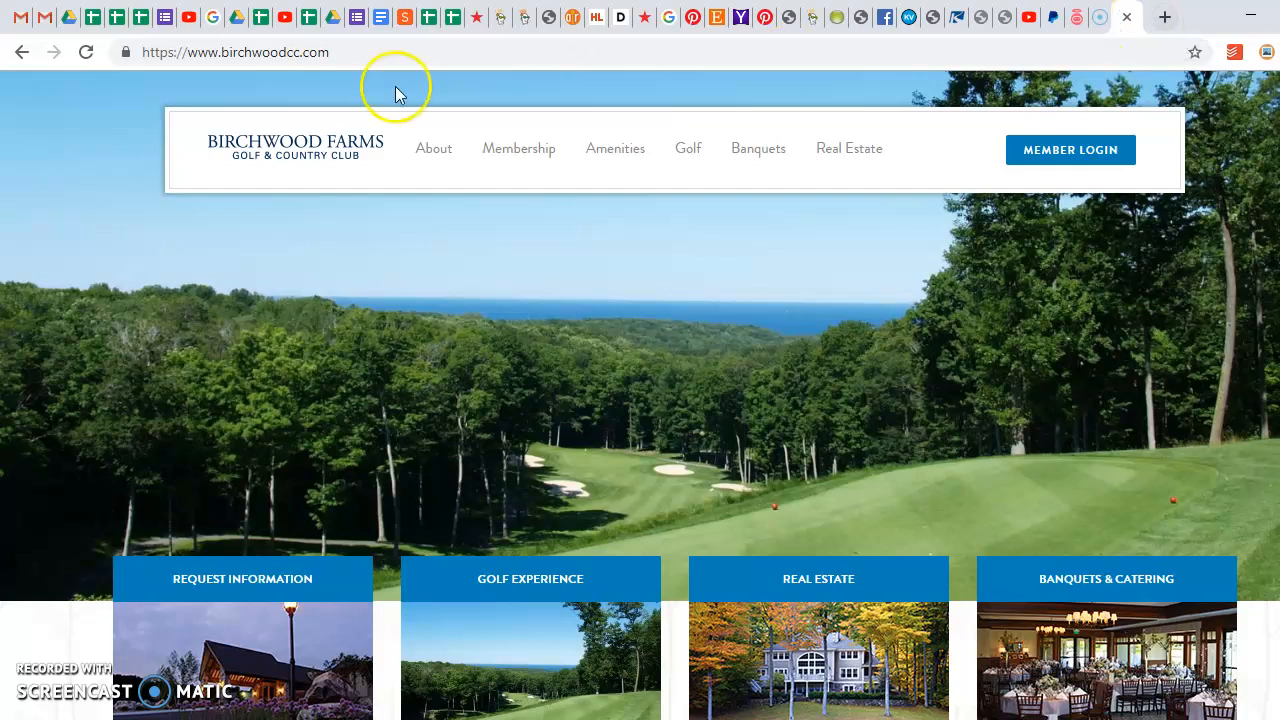
{"action": "left_click", "coordinate": [220, 54]}
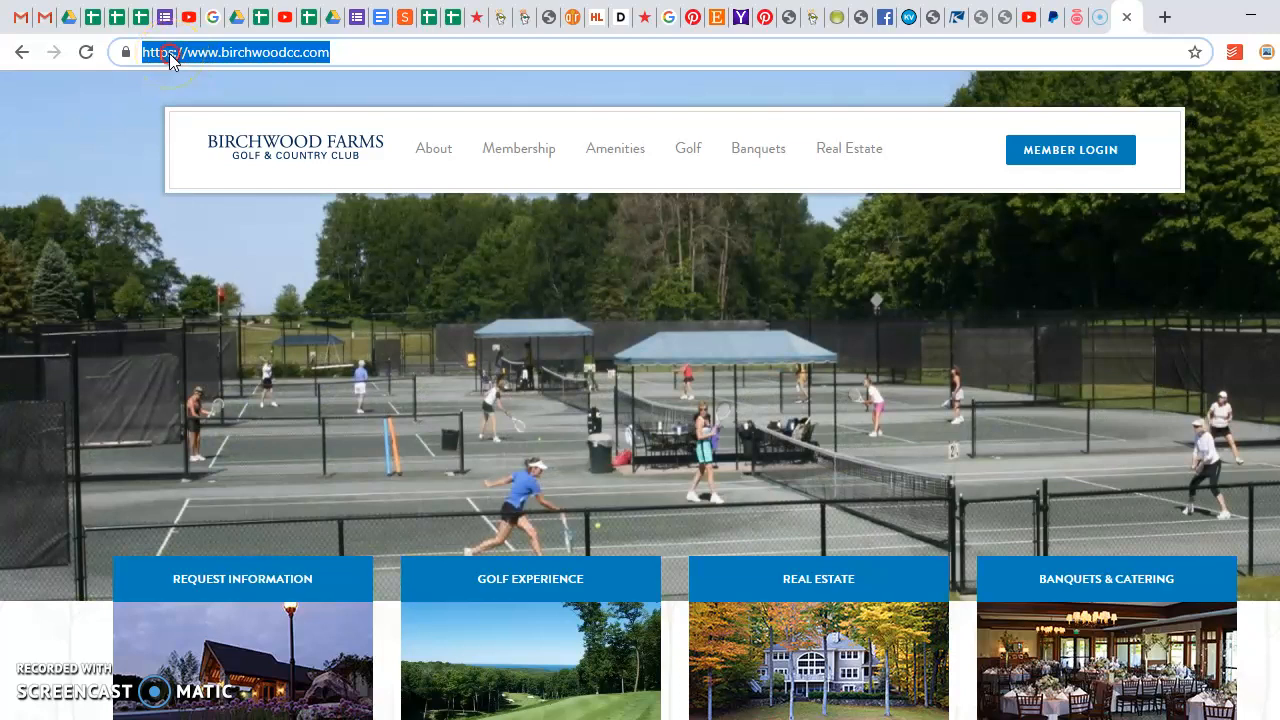
{"action": "right_click", "coordinate": [169, 53]}
{"action": "left_click", "coordinate": [222, 170]}
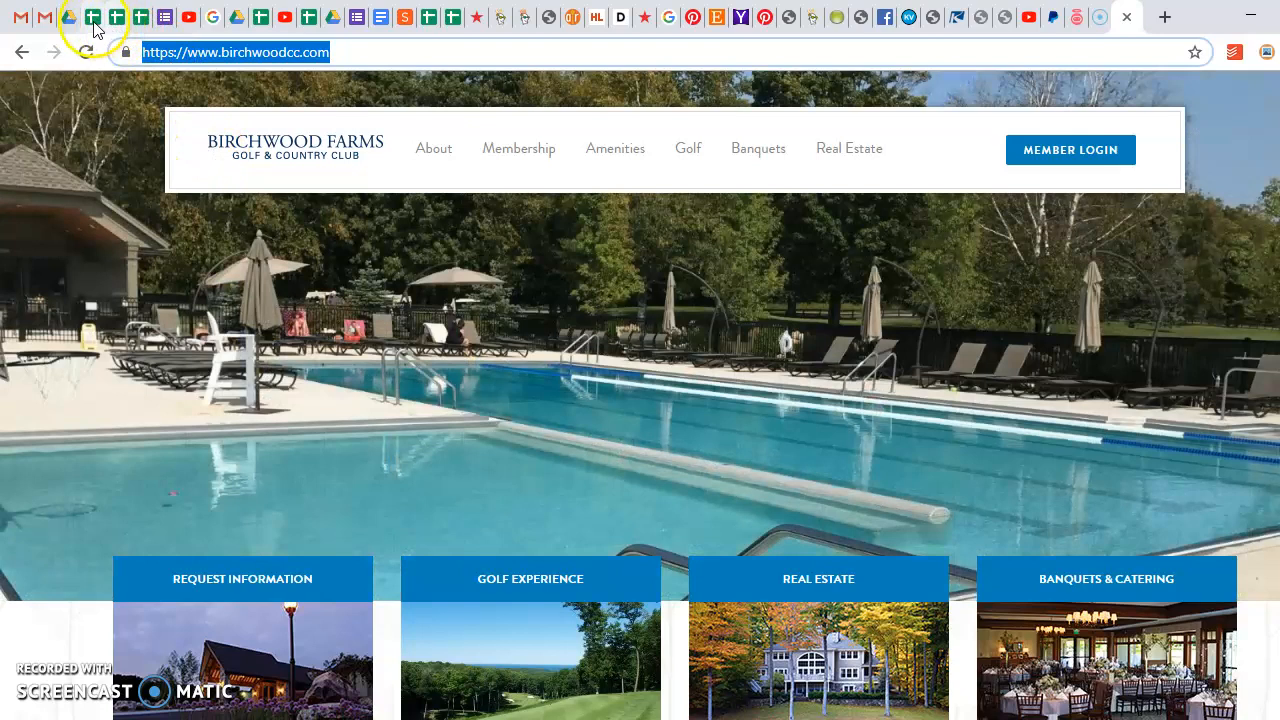
{"action": "left_click", "coordinate": [91, 19]}
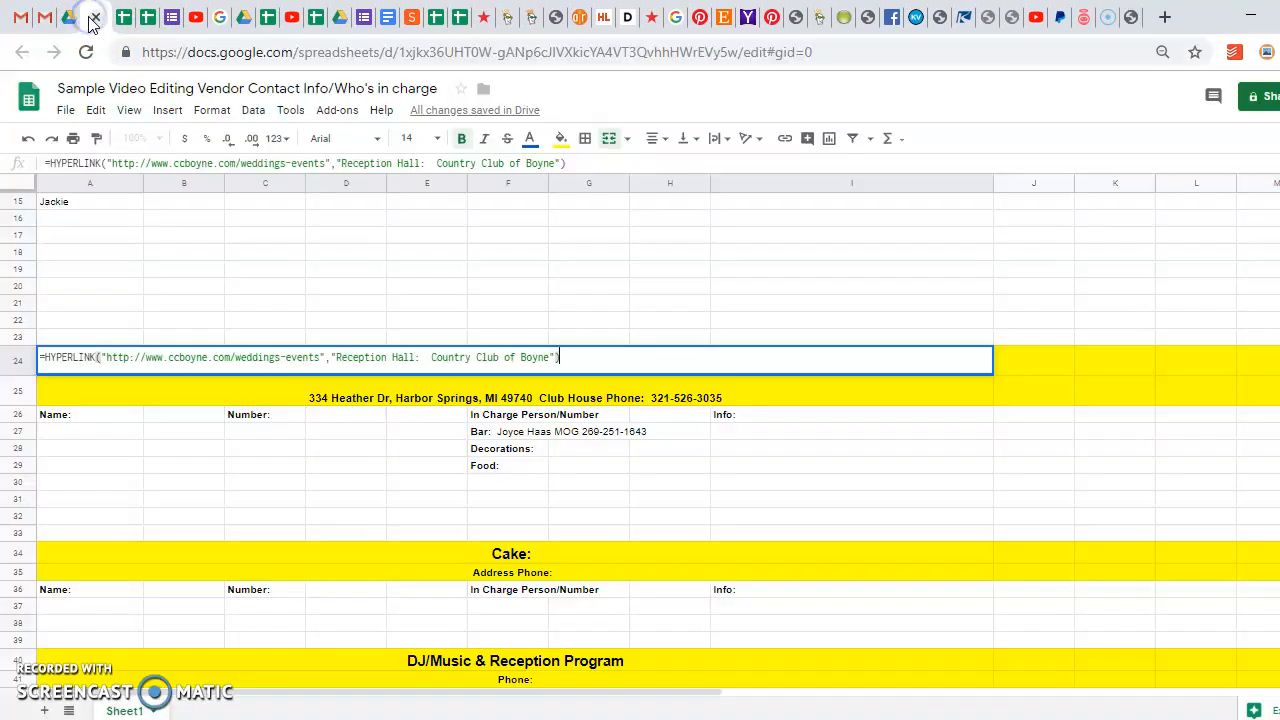
{"action": "left_click", "coordinate": [463, 466]}
{"action": "left_click", "coordinate": [537, 366]}
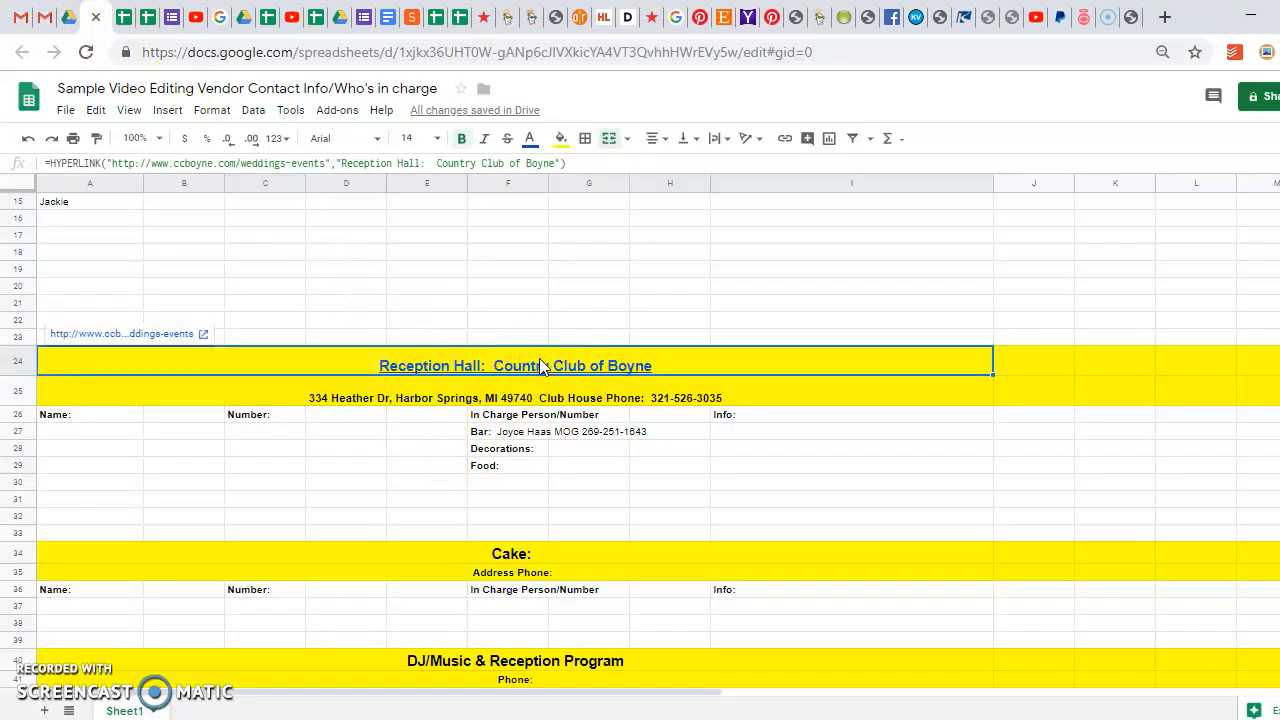
{"action": "key", "text": "Delete"}
{"action": "left_click", "coordinate": [569, 367]}
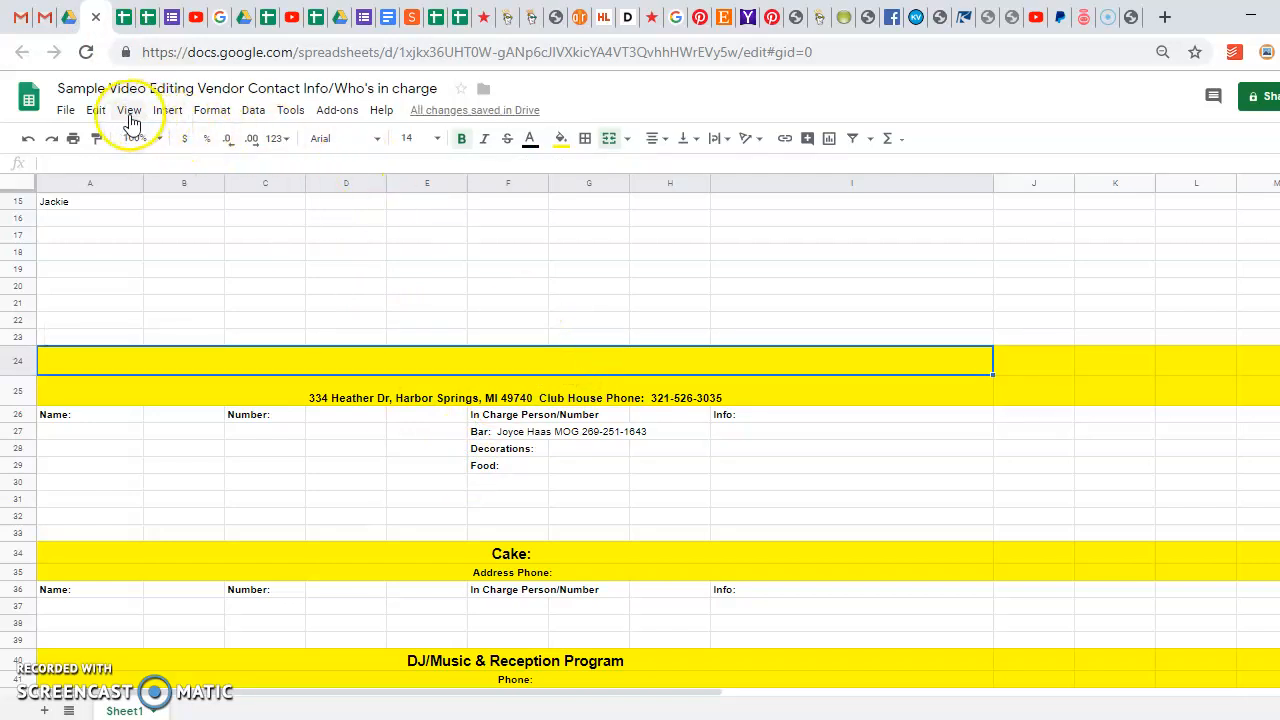
{"action": "left_click", "coordinate": [166, 112]}
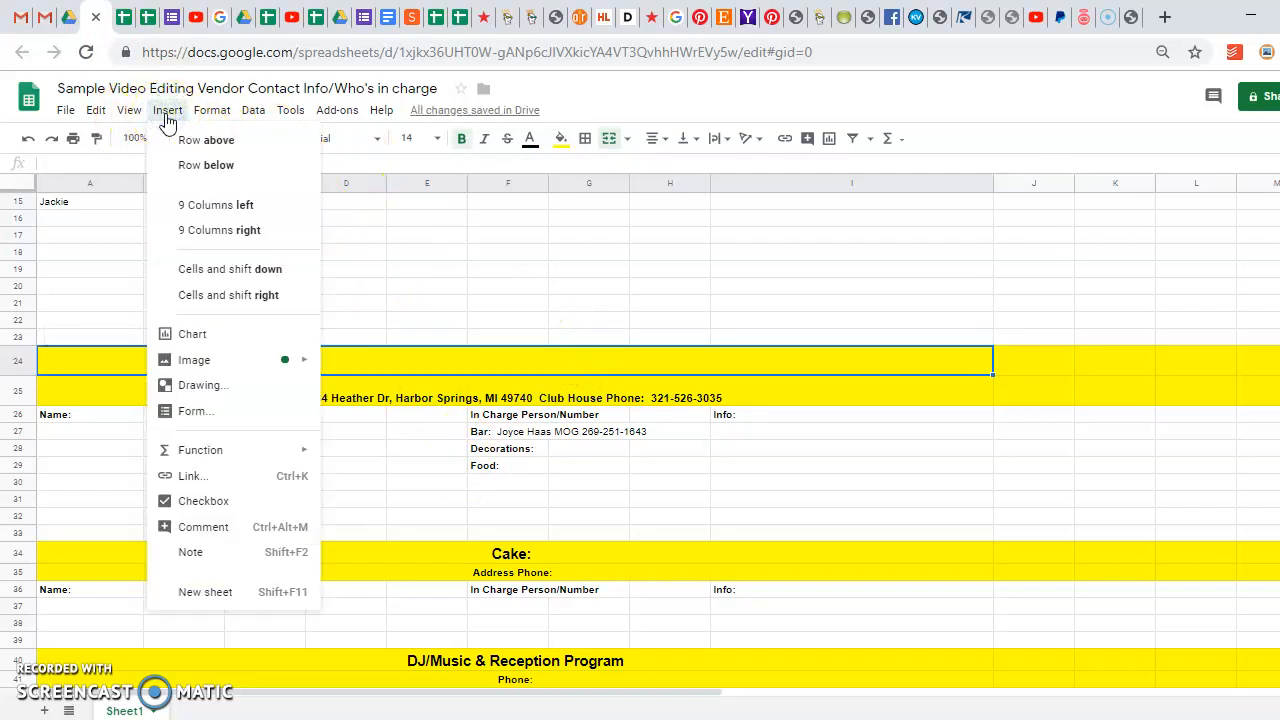
{"action": "left_click", "coordinate": [248, 481]}
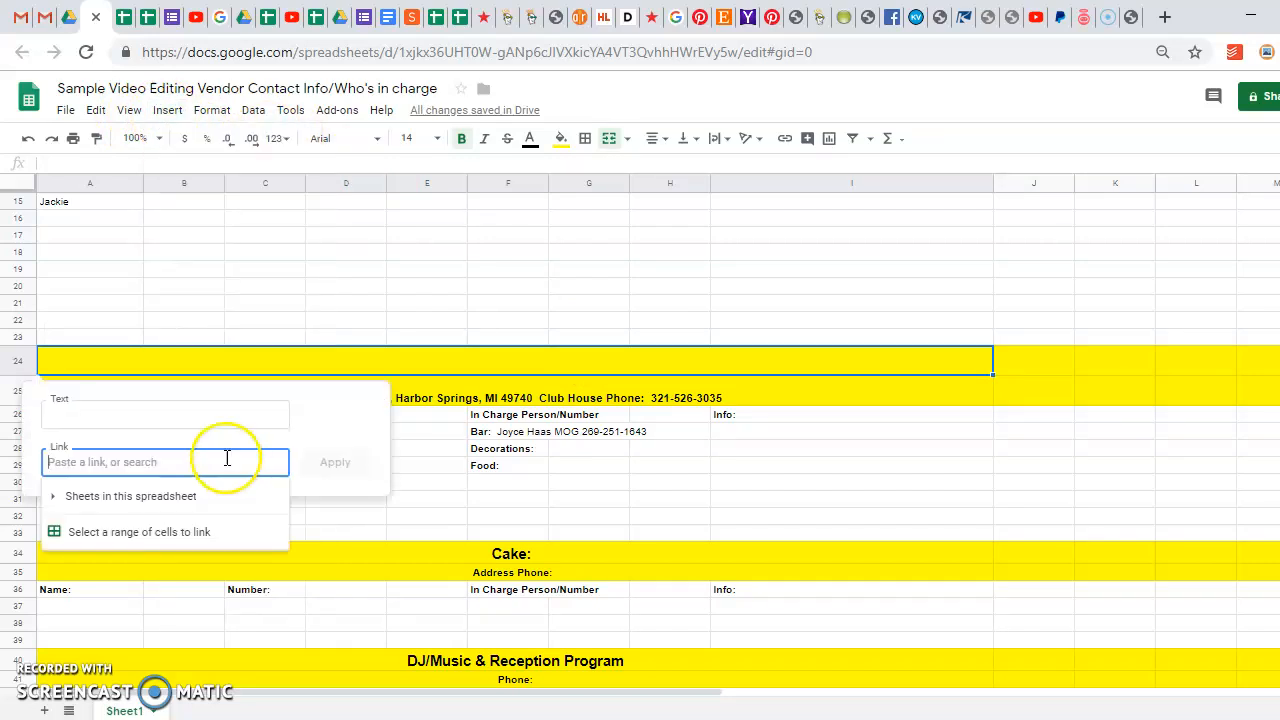
{"action": "right_click", "coordinate": [53, 462]}
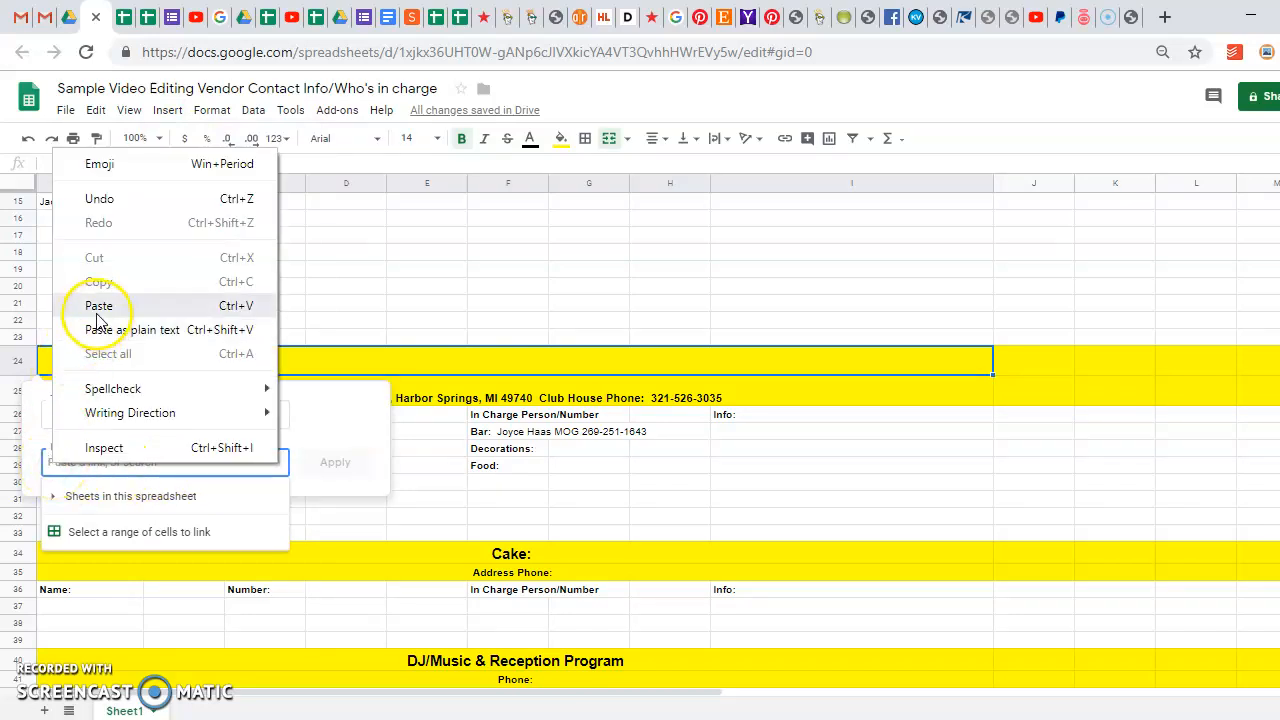
{"action": "left_click", "coordinate": [98, 305]}
{"action": "left_click", "coordinate": [97, 418]}
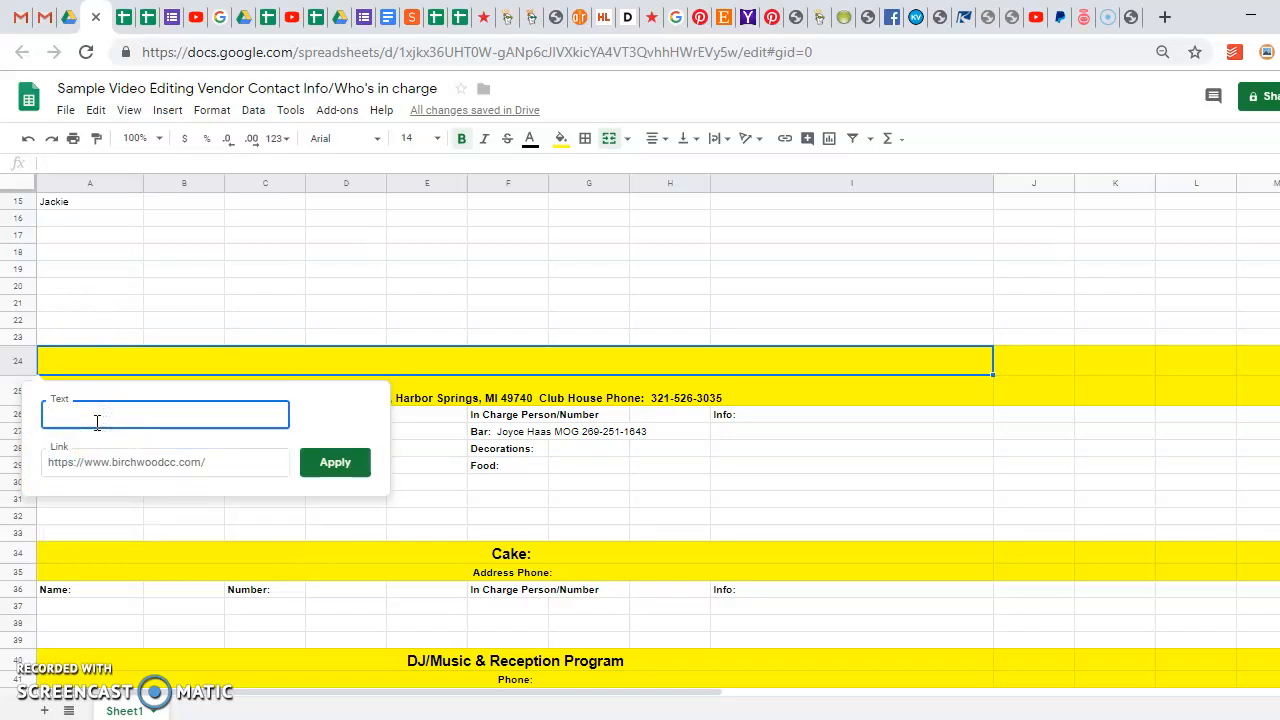
{"action": "type", "text": "Birchwood Reception Hall"}
{"action": "key", "text": "Return"}
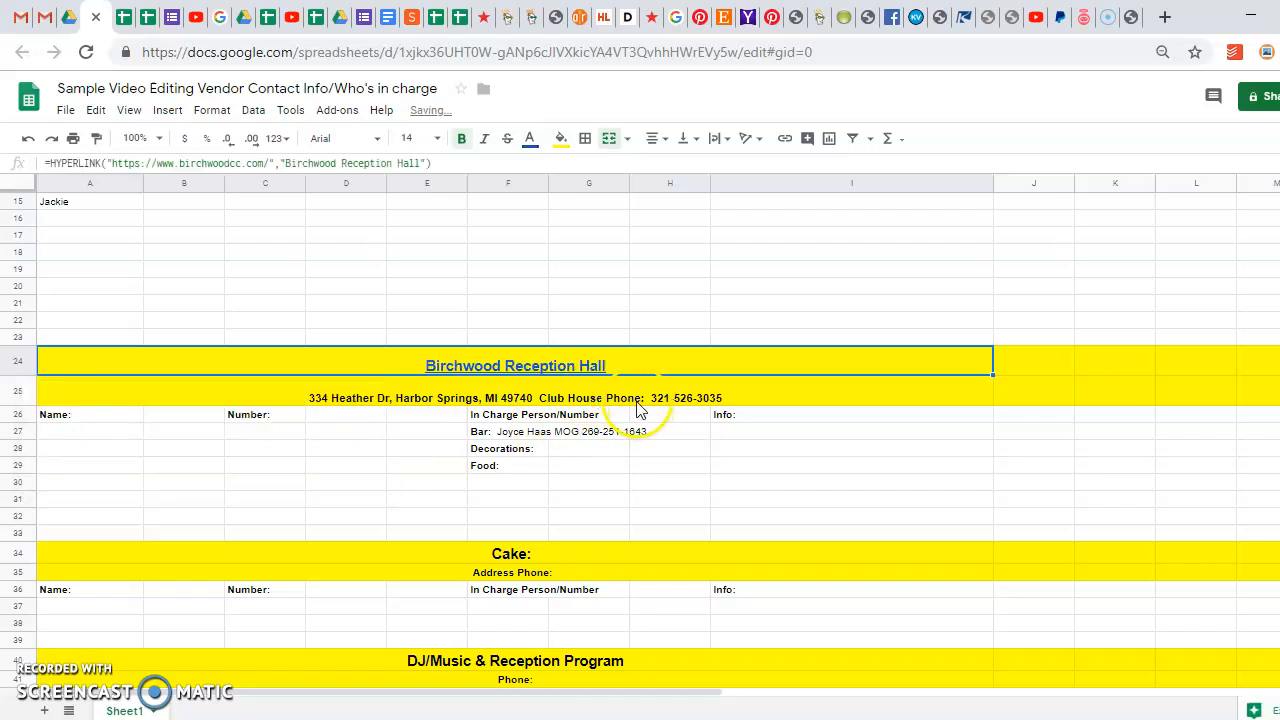
Merge the Decorations: cells F28:H28 and the Food: cells F29:H29
{"action": "left_click", "coordinate": [632, 402]}
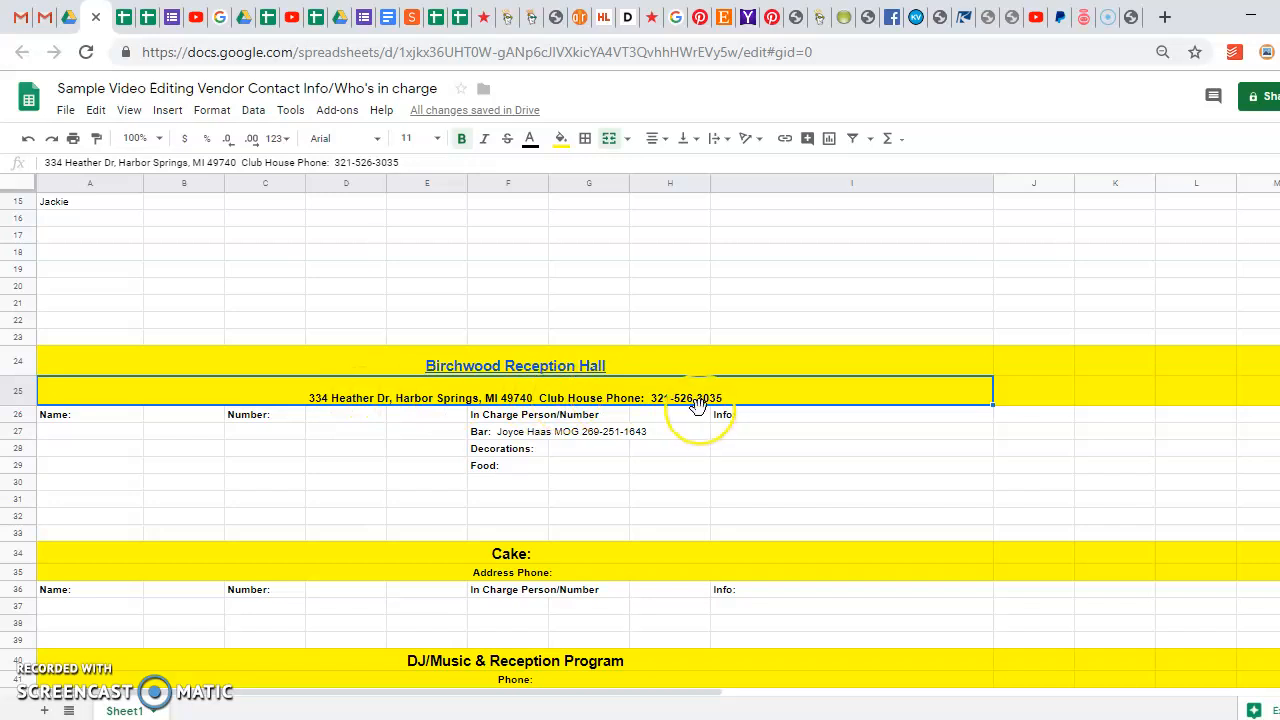
{"action": "left_click", "coordinate": [616, 434]}
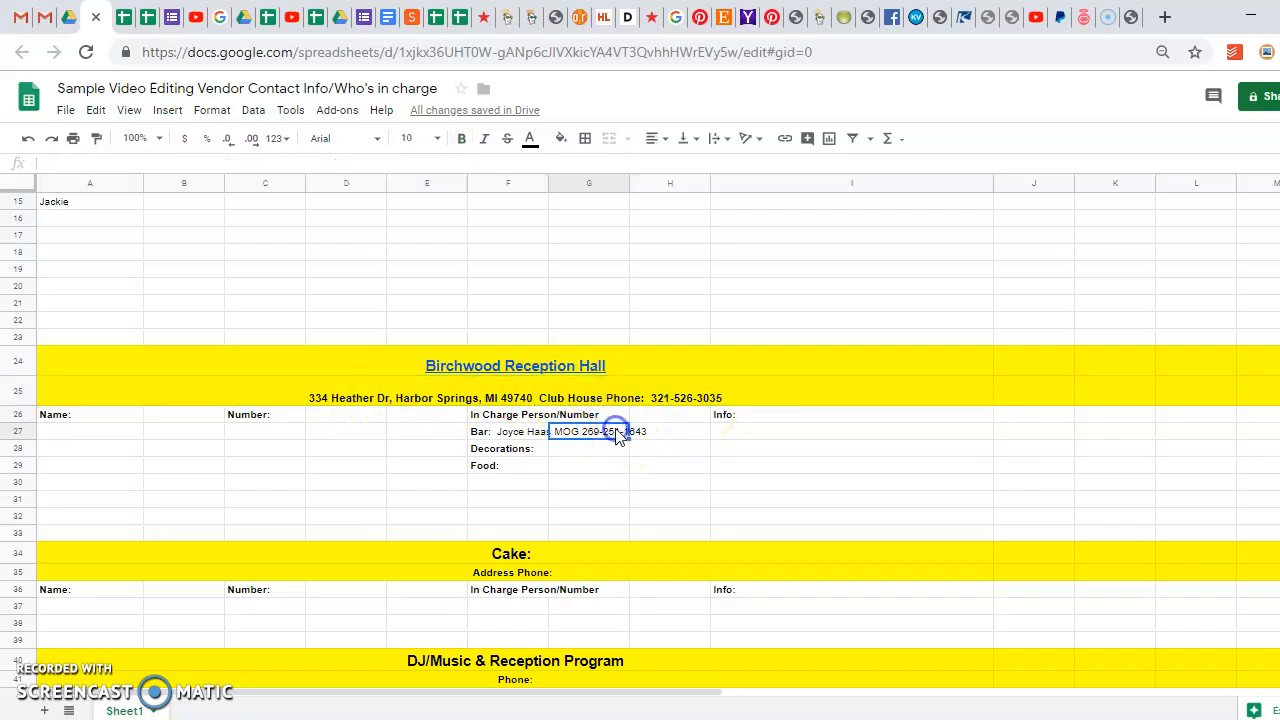
{"action": "left_click", "coordinate": [538, 454]}
{"action": "left_click", "coordinate": [514, 451]}
{"action": "left_click_drag", "start_coordinate": [514, 451], "coordinate": [672, 455]}
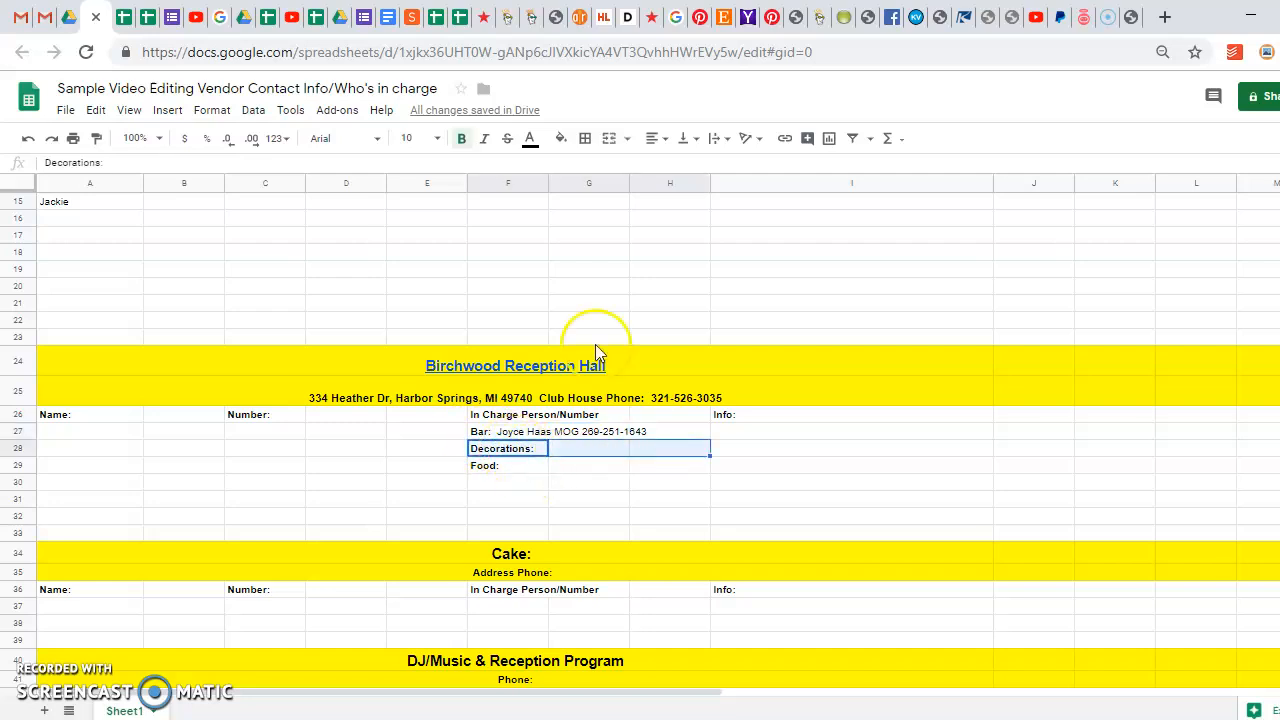
{"action": "left_click", "coordinate": [609, 138]}
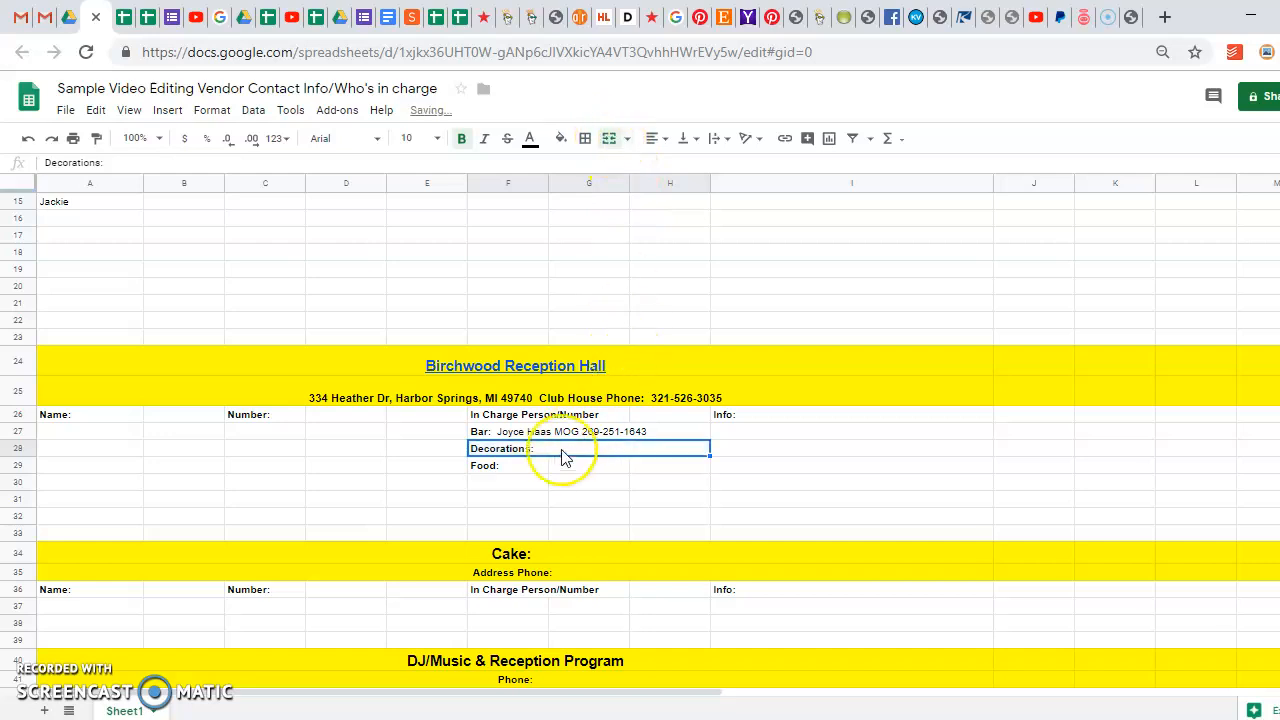
{"action": "left_click_drag", "start_coordinate": [530, 466], "coordinate": [665, 465]}
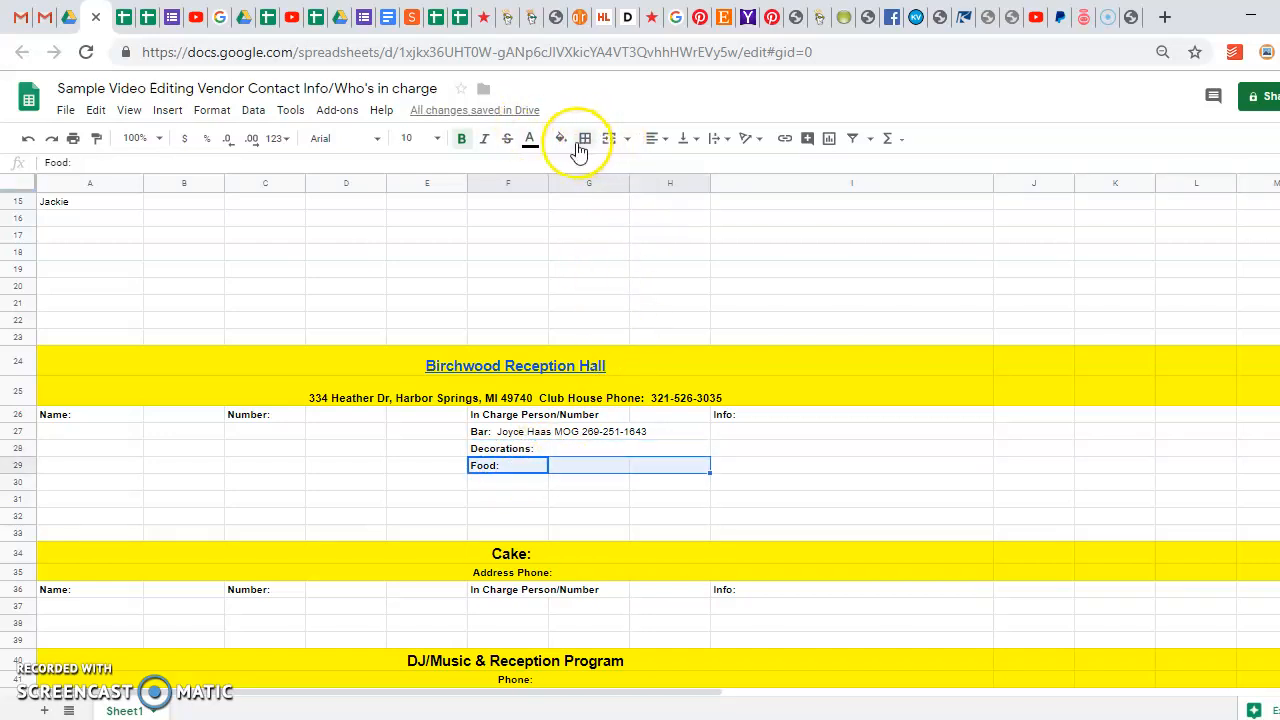
{"action": "left_click", "coordinate": [609, 138]}
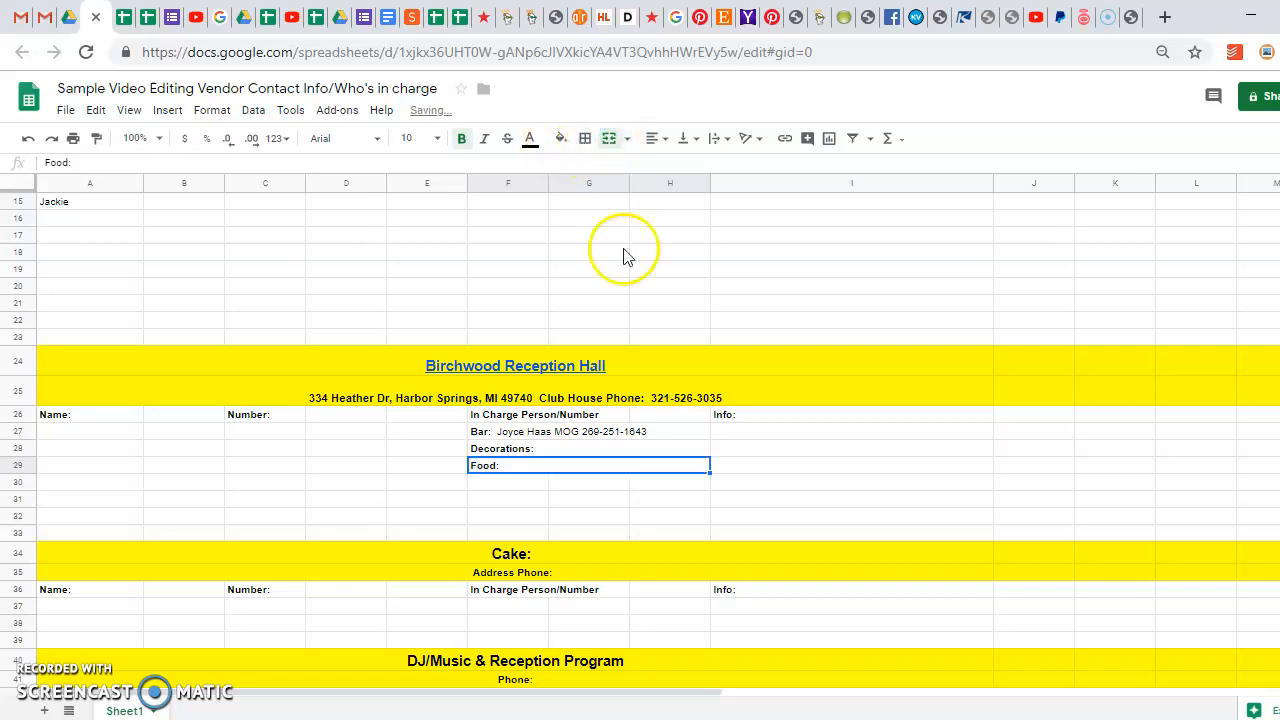
{"action": "left_click", "coordinate": [600, 482]}
{"action": "left_click", "coordinate": [594, 451]}
{"action": "left_click", "coordinate": [597, 470]}
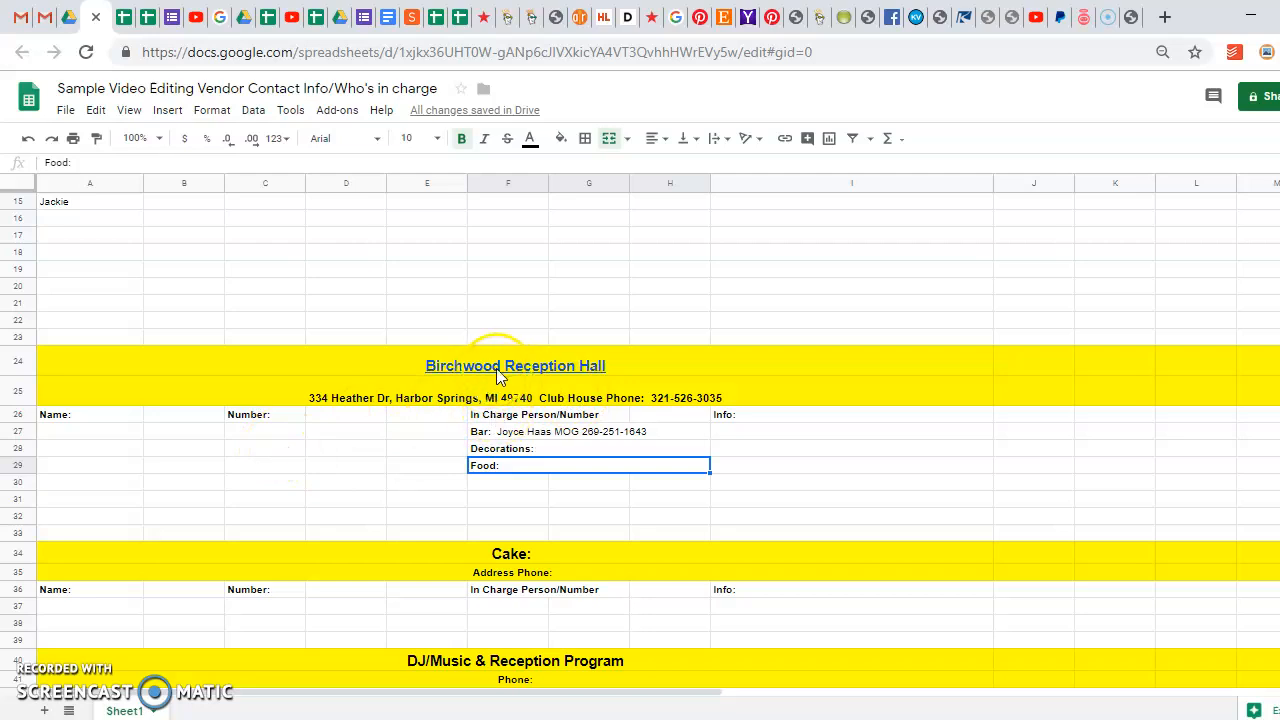
{"action": "left_click", "coordinate": [527, 555]}
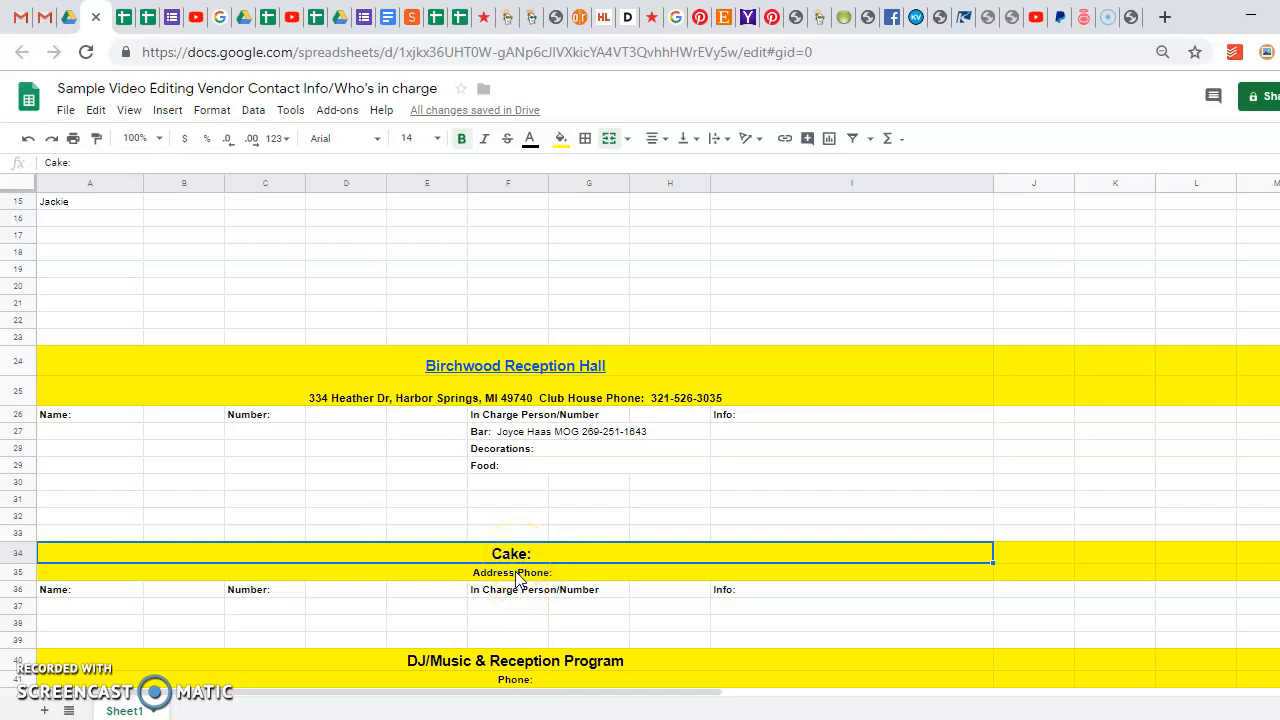
Clear a trial name entry from F37 and merge F37 with G37
{"action": "left_click", "coordinate": [517, 578]}
{"action": "left_click", "coordinate": [524, 610]}
{"action": "mouse_move", "coordinate": [524, 610]}
{"action": "left_mouse_down"}
{"action": "mouse_move", "coordinate": [503, 608]}
{"action": "mouse_move", "coordinate": [589, 620]}
{"action": "left_mouse_up"}
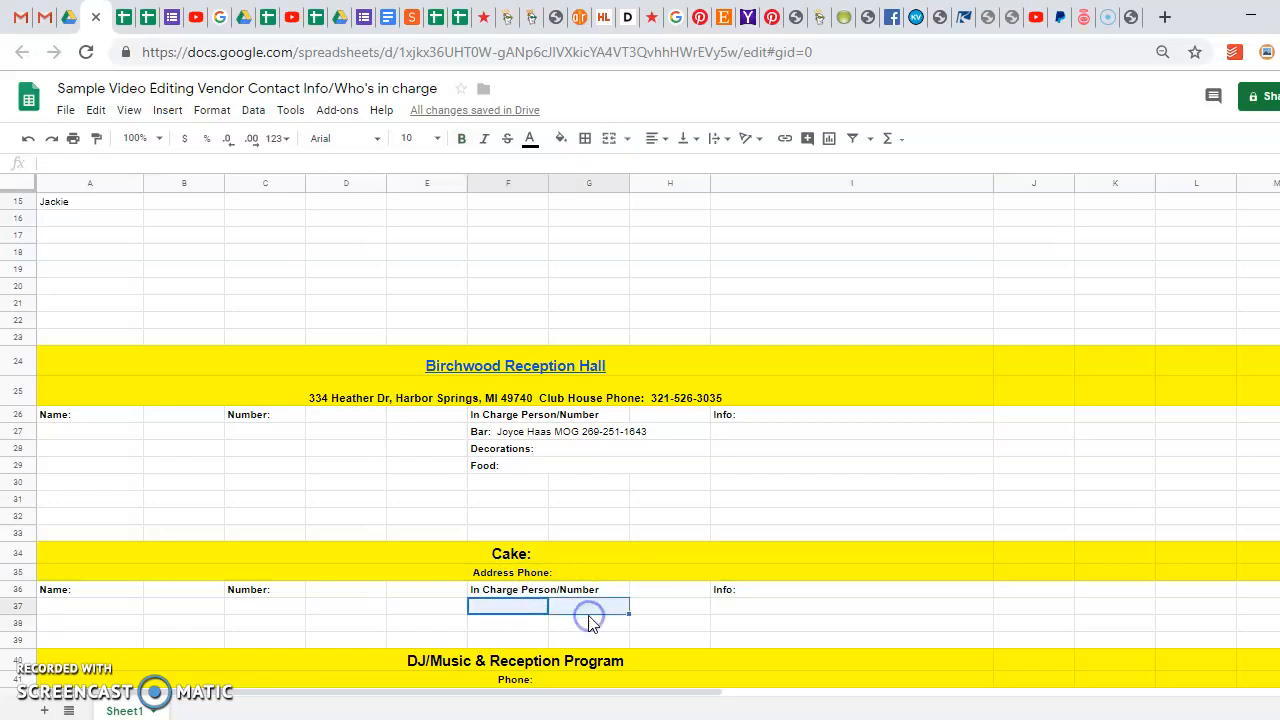
{"action": "left_click", "coordinate": [518, 483]}
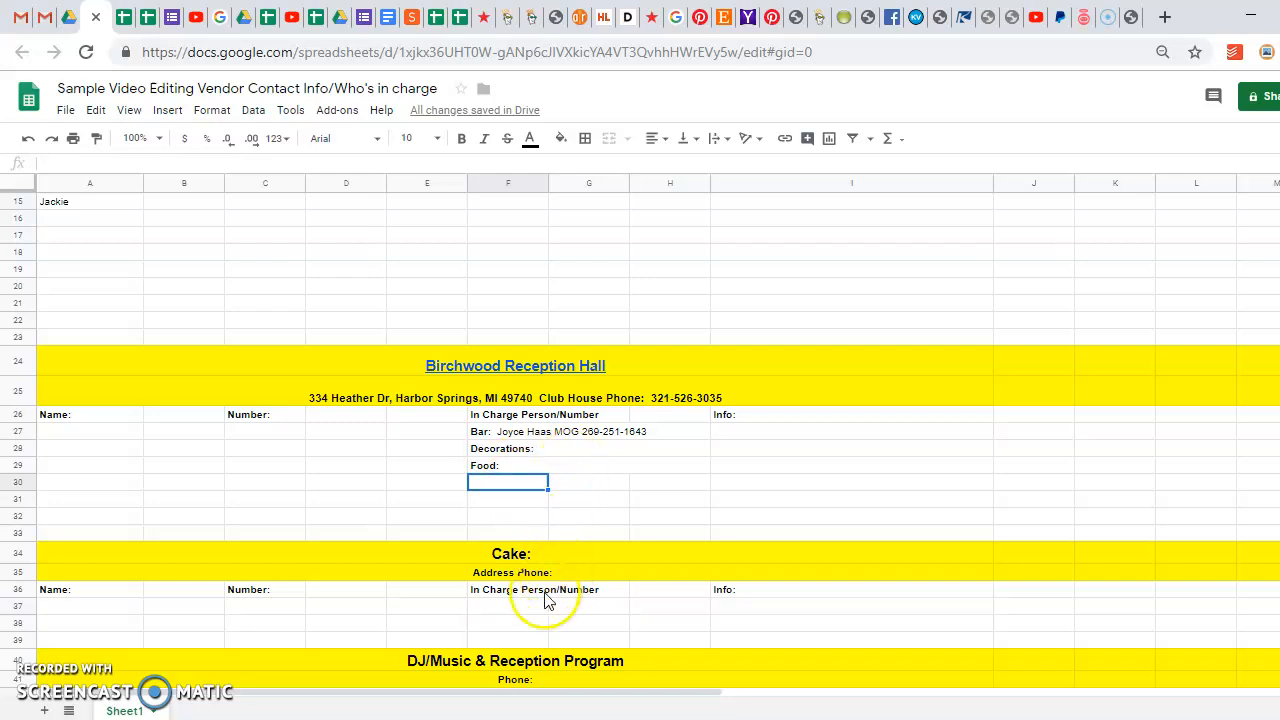
{"action": "left_click", "coordinate": [504, 610]}
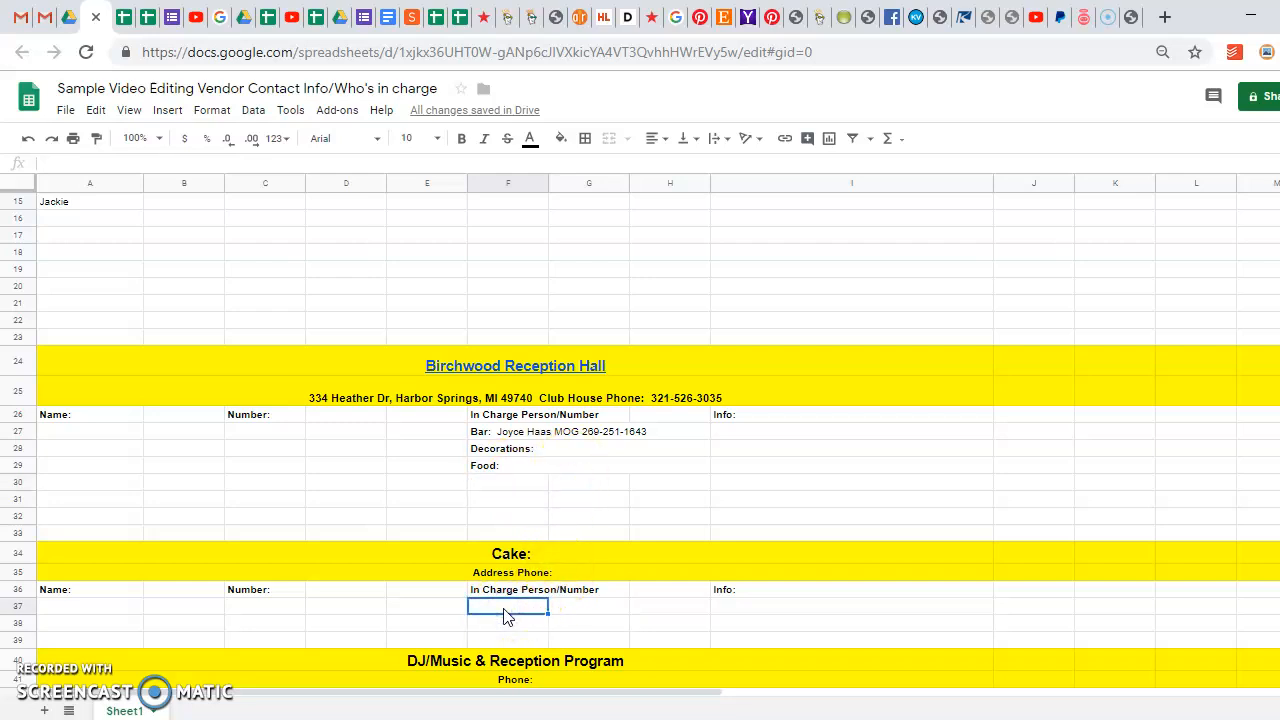
{"action": "key", "text": "Return"}
{"action": "left_click", "coordinate": [531, 611]}
{"action": "key", "text": "Delete"}
{"action": "left_click_drag", "start_coordinate": [508, 609], "coordinate": [617, 609]}
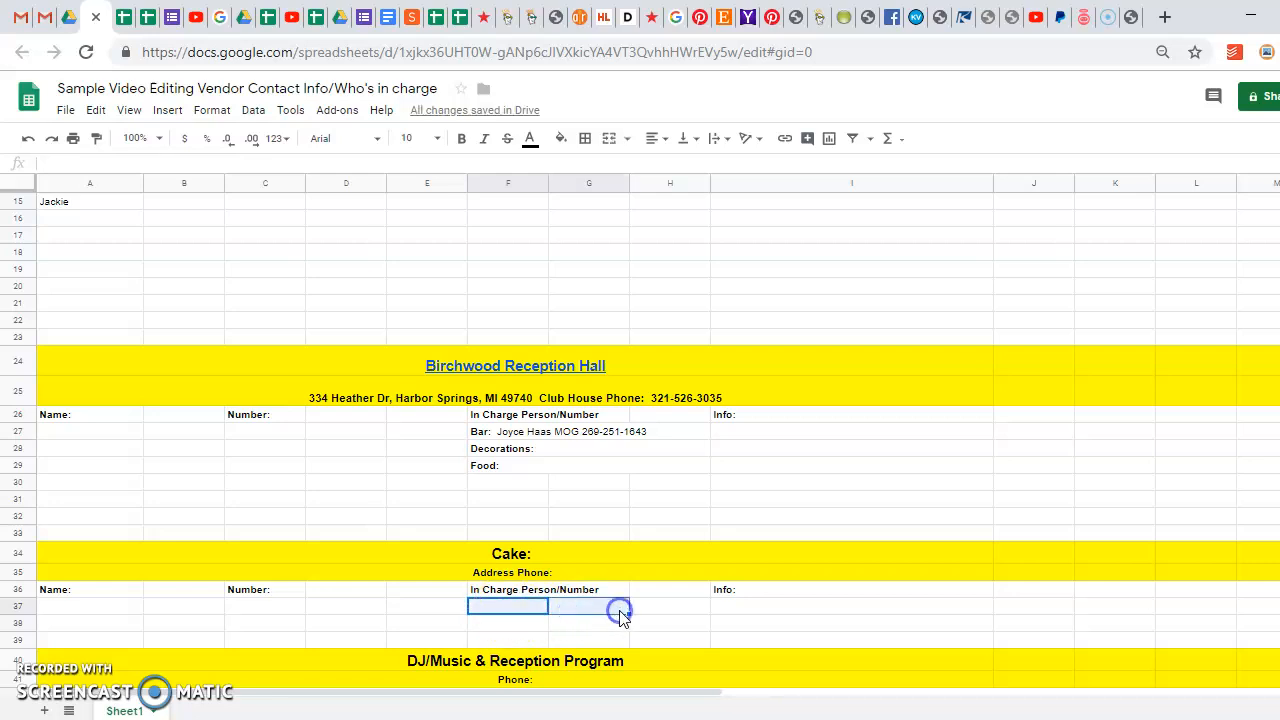
{"action": "left_click", "coordinate": [609, 139]}
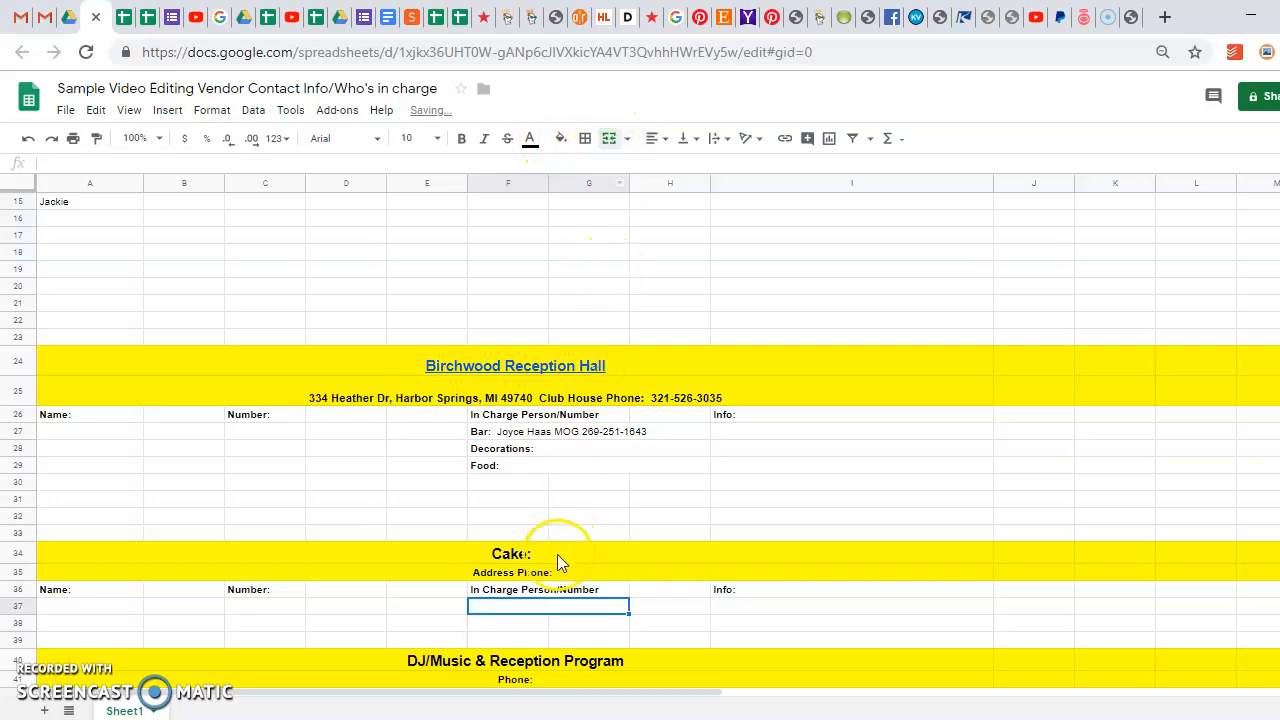
Merge F38 and G38 in the Cake section as well
{"action": "left_click_drag", "start_coordinate": [500, 621], "coordinate": [585, 628]}
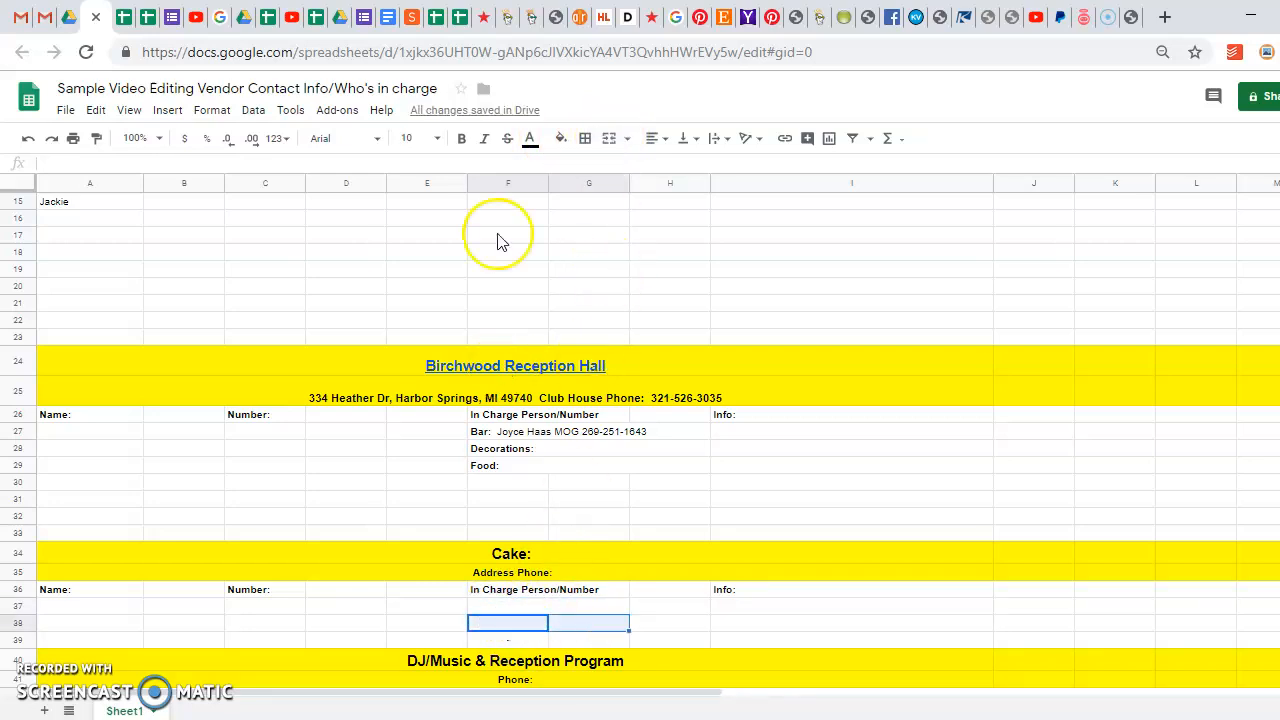
{"action": "left_click", "coordinate": [604, 150]}
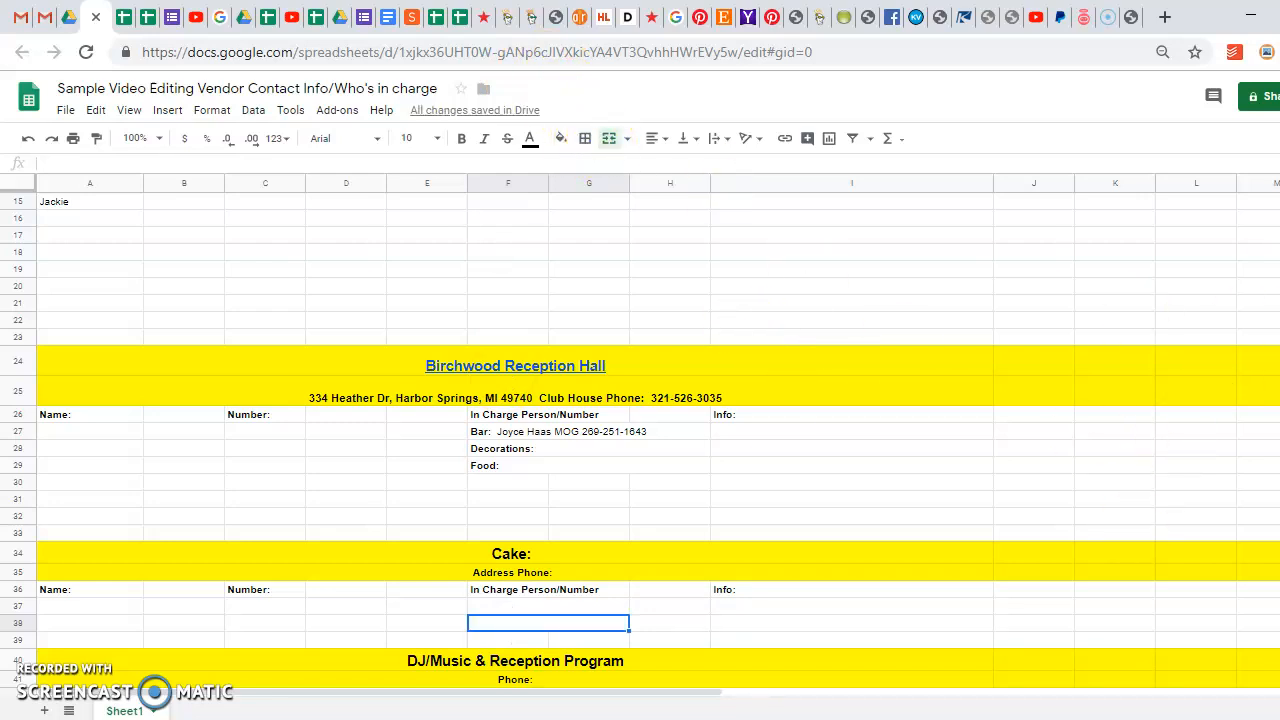
{"action": "scroll", "coordinate": [640, 440], "scroll_direction": "down", "scroll_amount": 4}
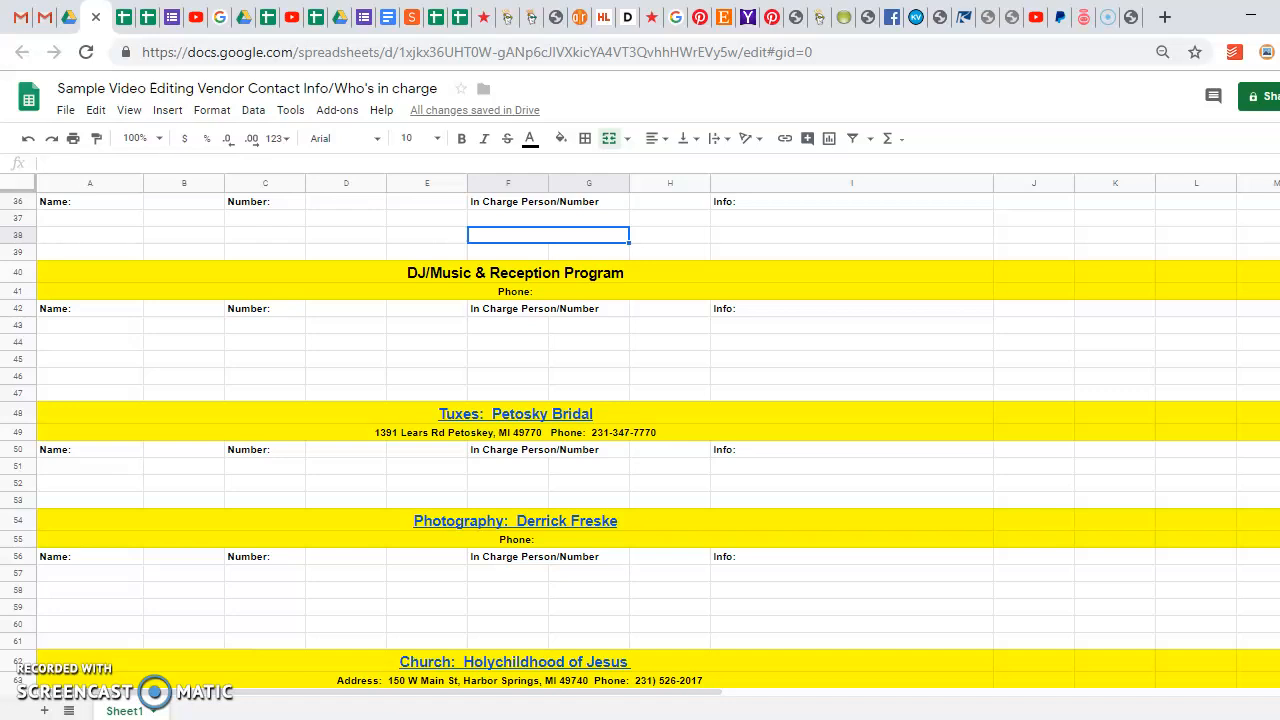
{"action": "left_click", "coordinate": [1248, 100]}
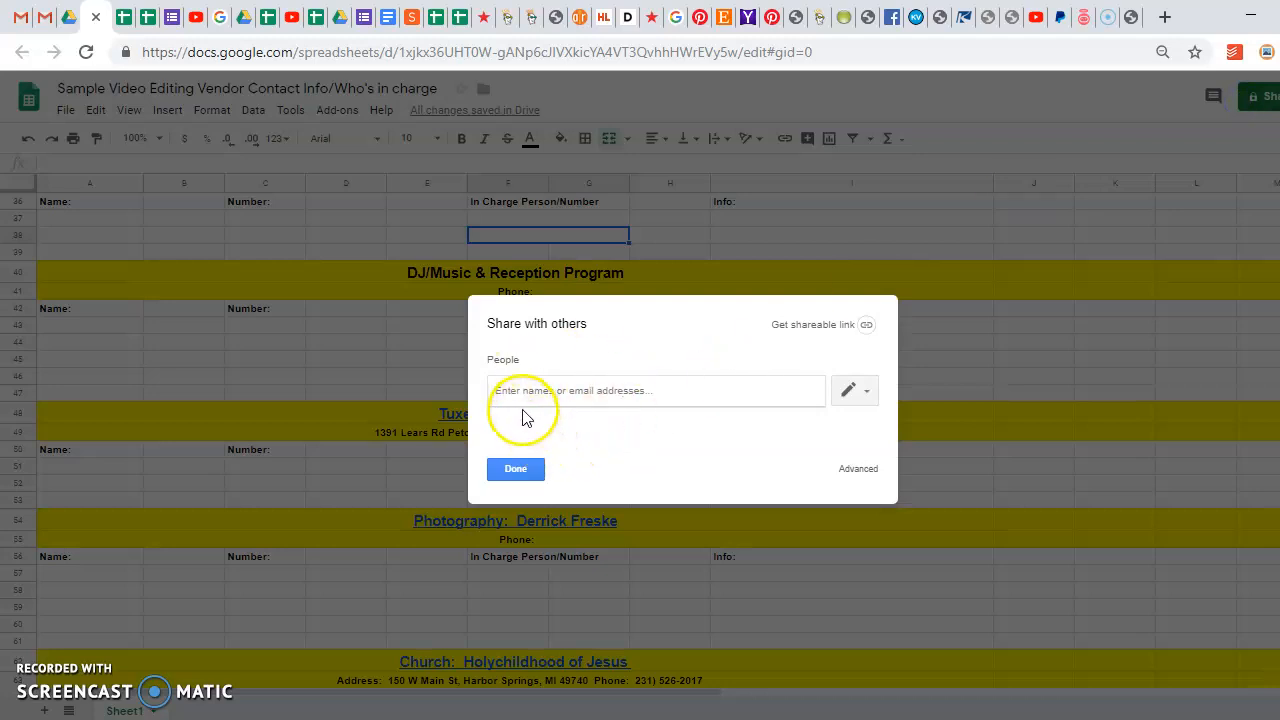
{"action": "left_click", "coordinate": [848, 391]}
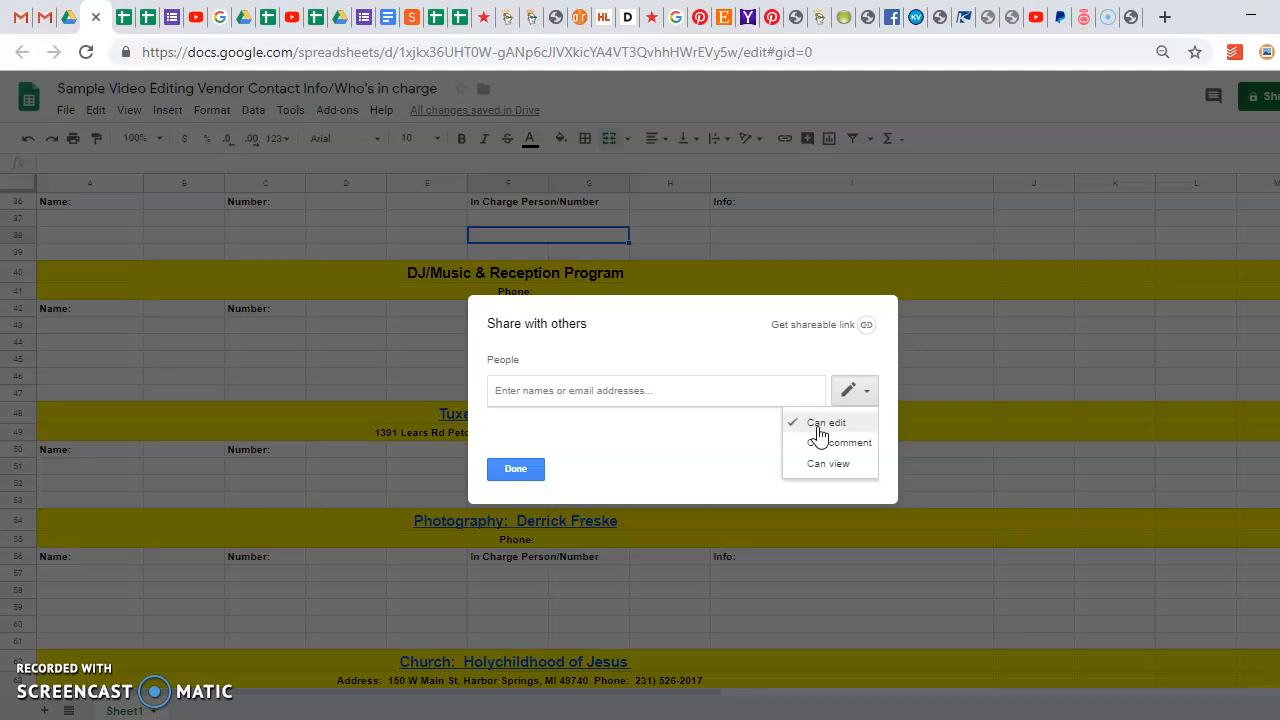
{"action": "left_click", "coordinate": [1000, 441]}
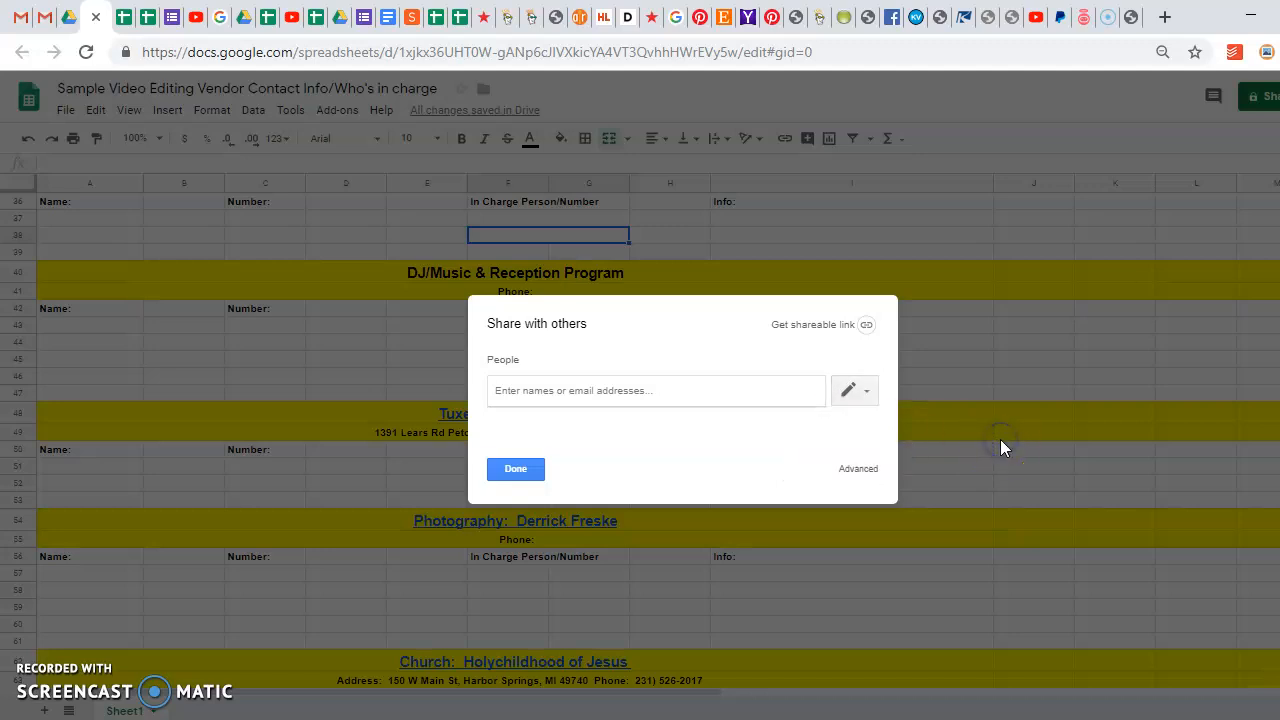
{"action": "left_click", "coordinate": [515, 470]}
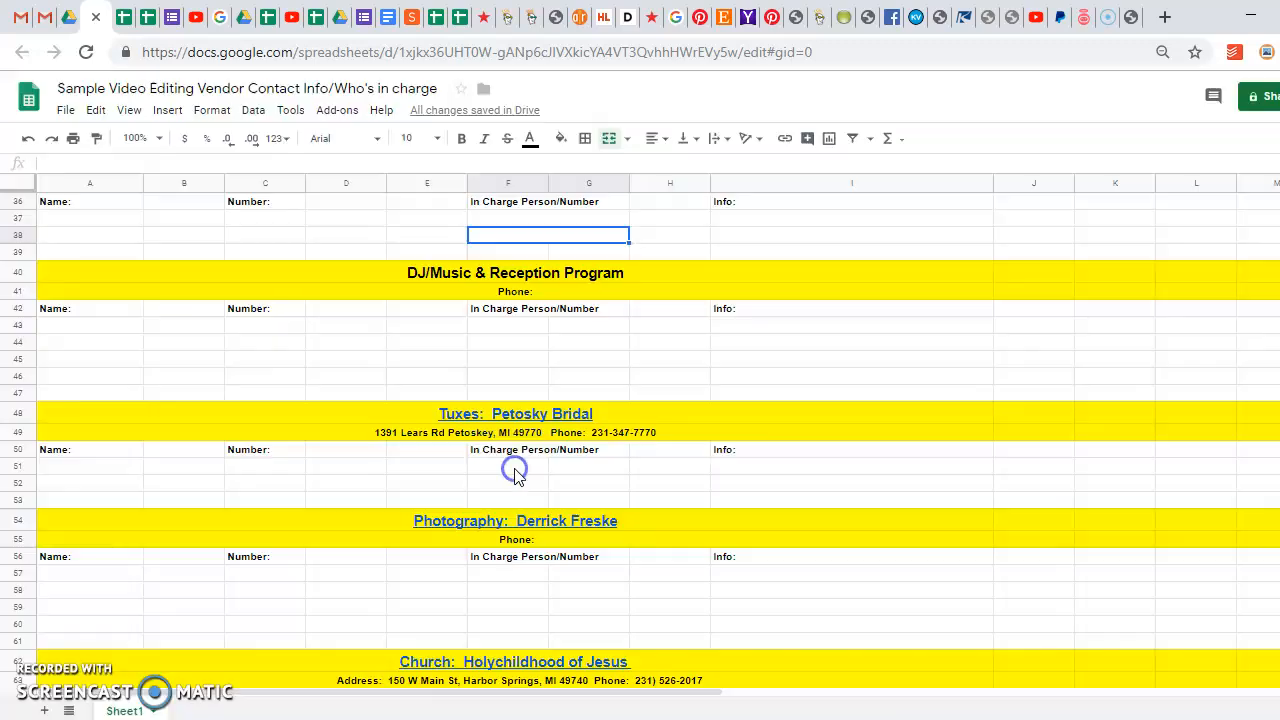
{"action": "left_click", "coordinate": [523, 410]}
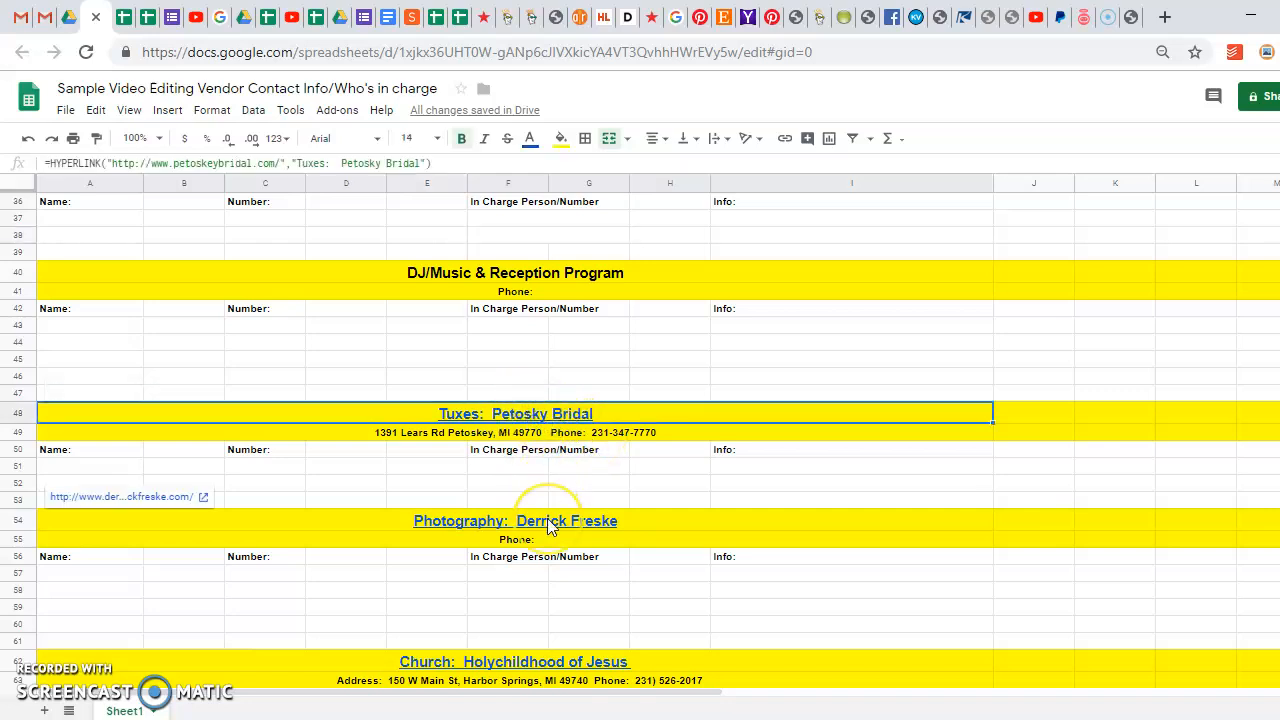
{"action": "key", "text": "Down"}
{"action": "key", "text": "Down"}
{"action": "key", "text": "Down"}
{"action": "key", "text": "Down"}
{"action": "key", "text": "Down"}
{"action": "key", "text": "Down"}
{"action": "key", "text": "Down"}
{"action": "key", "text": "Down"}
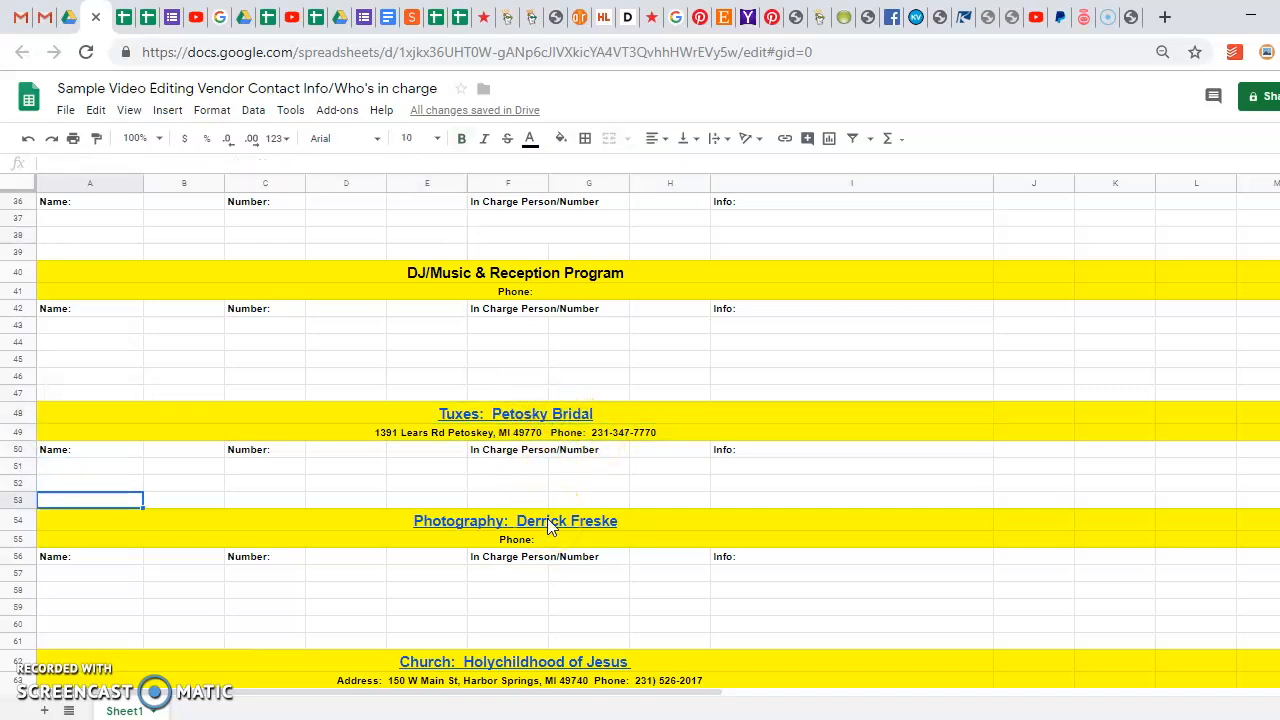
{"action": "key", "text": "Down"}
{"action": "key", "text": "Down"}
{"action": "key", "text": "Down"}
{"action": "key", "text": "Down"}
{"action": "key", "text": "Down"}
{"action": "key", "text": "Down"}
{"action": "key", "text": "Down"}
{"action": "key", "text": "Down"}
{"action": "key", "text": "Down"}
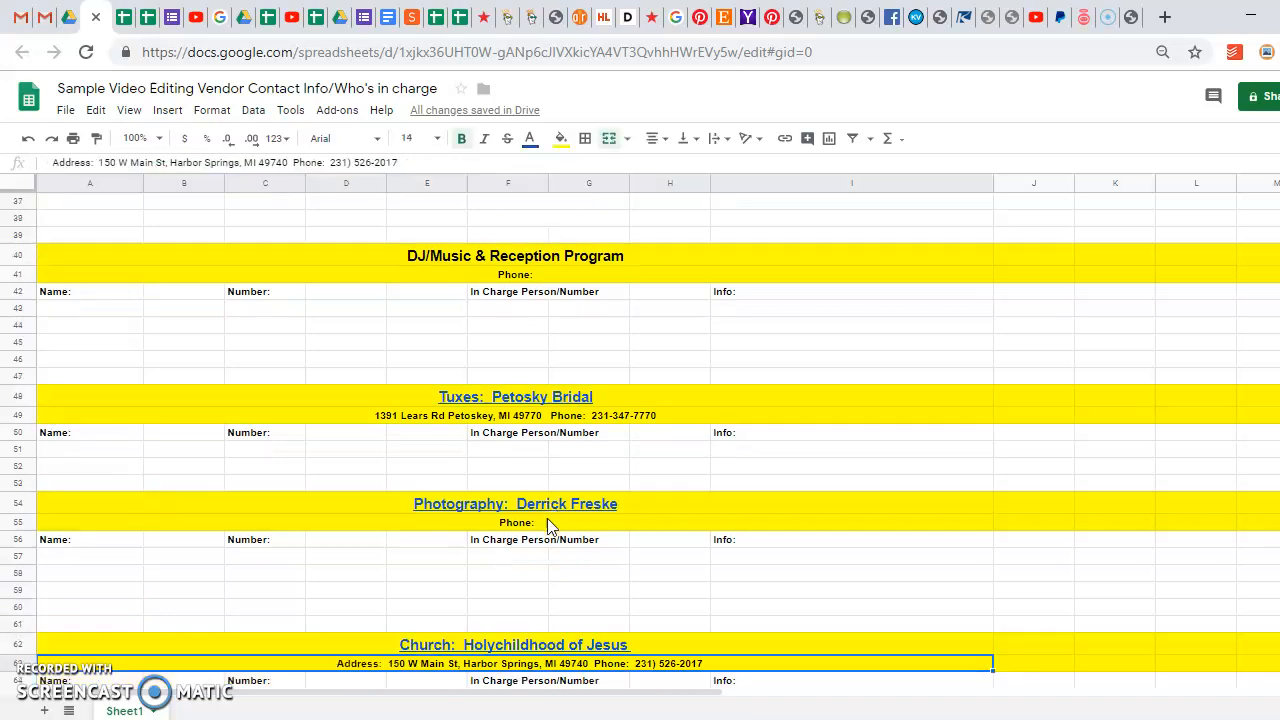
{"action": "key", "text": "Down"}
{"action": "key", "text": "Up"}
{"action": "key", "text": "Up"}
{"action": "key", "text": "Up"}
{"action": "key", "text": "Up"}
{"action": "key", "text": "Up"}
{"action": "key", "text": "Up"}
{"action": "key", "text": "Up"}
{"action": "key", "text": "Up"}
{"action": "key", "text": "Up"}
{"action": "key", "text": "Up"}
{"action": "key", "text": "Up"}
{"action": "key", "text": "Up"}
{"action": "key", "text": "Up"}
{"action": "key", "text": "Up"}
{"action": "key", "text": "Up"}
{"action": "key", "text": "Up"}
{"action": "key", "text": "Up"}
{"action": "key", "text": "Up"}
{"action": "key", "text": "Up"}
{"action": "key", "text": "Up"}
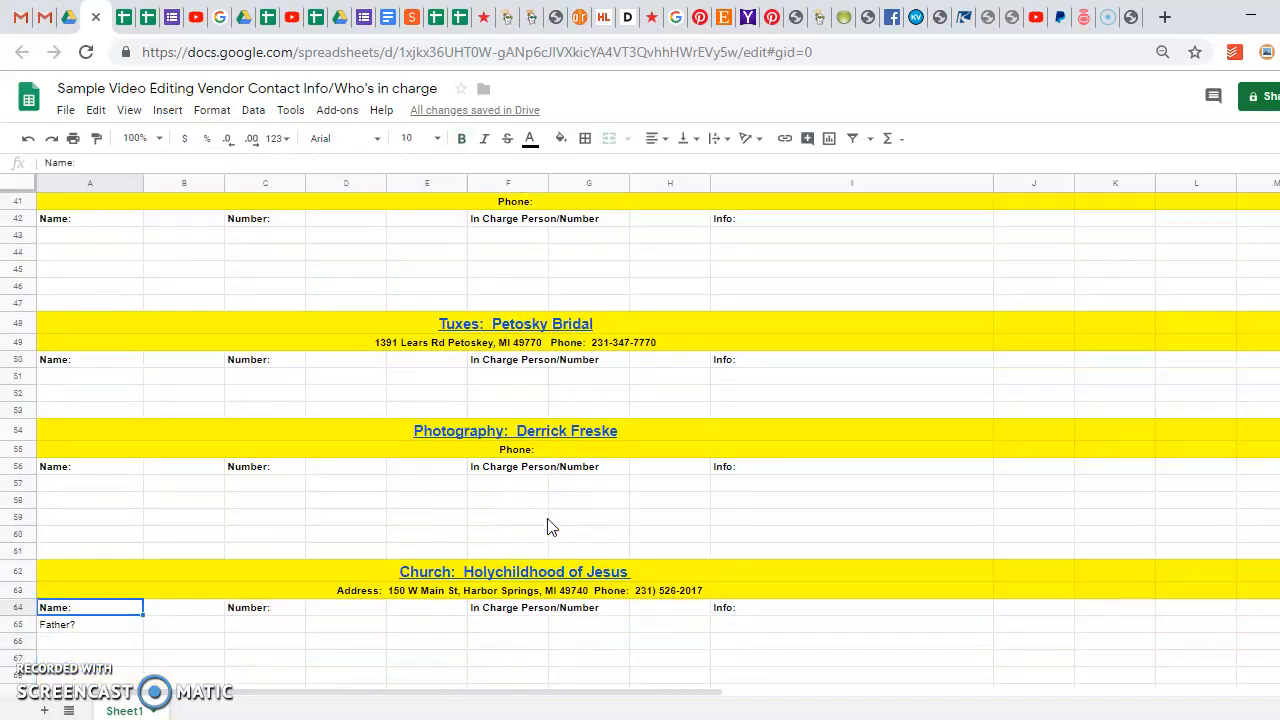
{"action": "key", "text": "Up"}
{"action": "key", "text": "Up"}
{"action": "key", "text": "Up"}
{"action": "key", "text": "Up"}
{"action": "key", "text": "Up"}
{"action": "key", "text": "Up"}
{"action": "key", "text": "Up"}
{"action": "key", "text": "Up"}
{"action": "key", "text": "Up"}
{"action": "key", "text": "Up"}
{"action": "key", "text": "Up"}
{"action": "key", "text": "Up"}
{"action": "key", "text": "Up"}
{"action": "key", "text": "Up"}
{"action": "key", "text": "Up"}
{"action": "key", "text": "Up"}
{"action": "key", "text": "Up"}
{"action": "key", "text": "Up"}
{"action": "key", "text": "Up"}
{"action": "key", "text": "Up"}
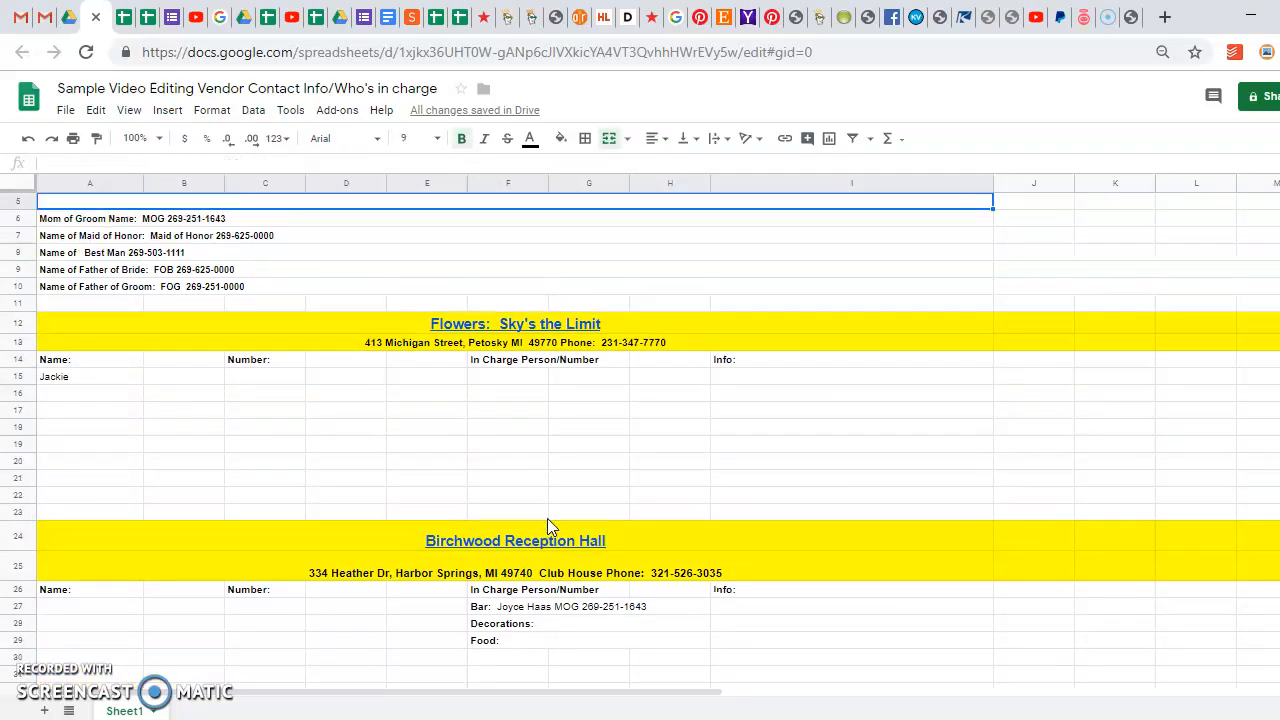
{"action": "key", "text": "Down"}
{"action": "key", "text": "Up"}
{"action": "key", "text": "Up"}
{"action": "key", "text": "Up"}
{"action": "key", "text": "Up"}
{"action": "key", "text": "Up"}
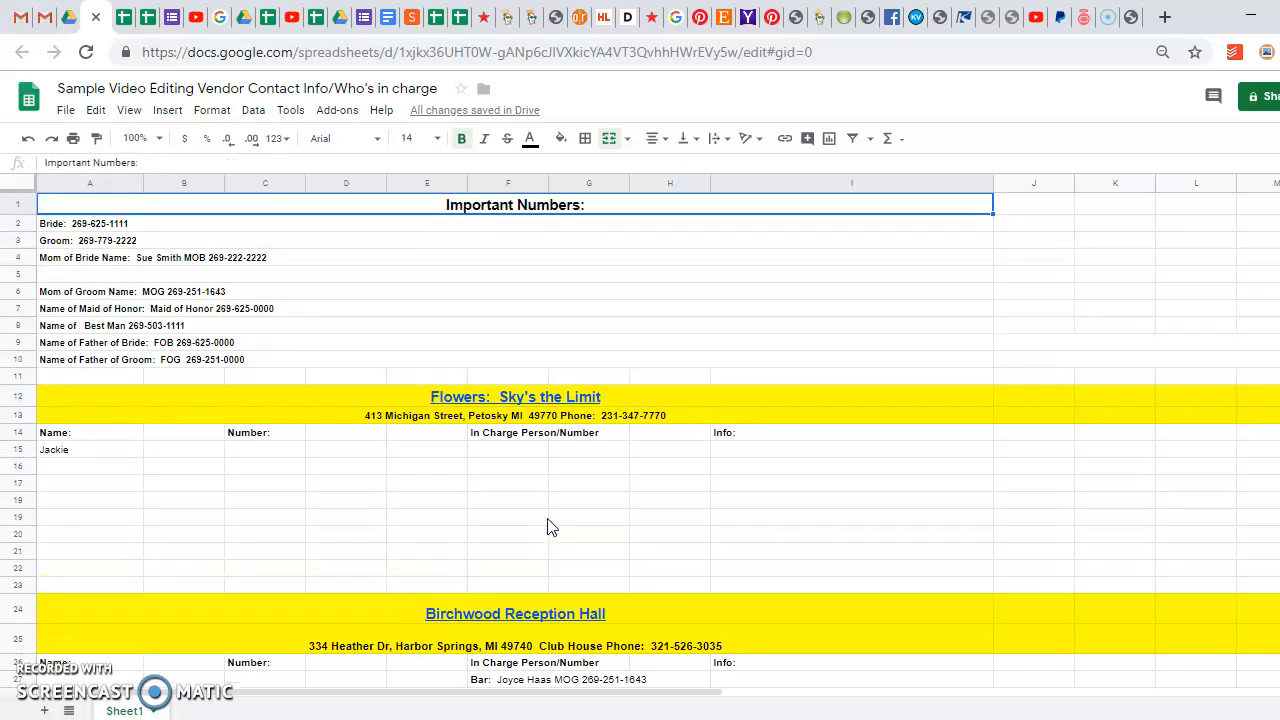
{"action": "left_click", "coordinate": [144, 275]}
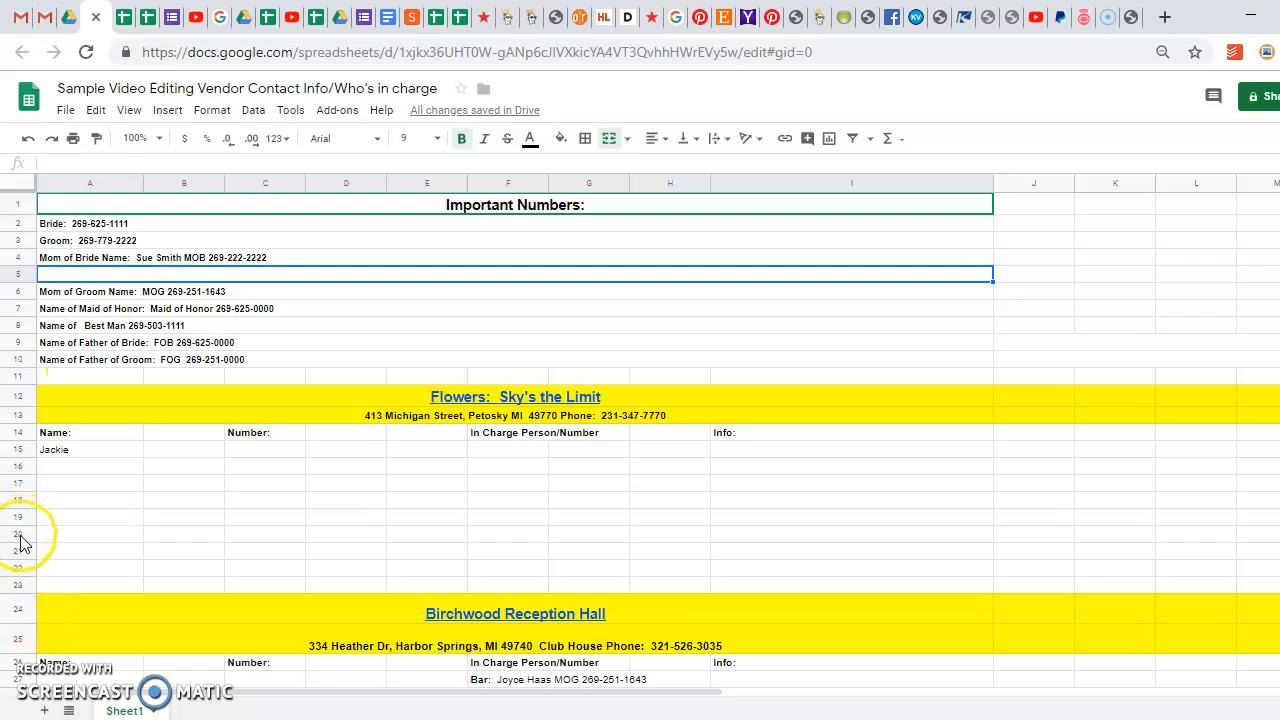
Delete the blank rows 20–23, then the blank rows 18–19
{"action": "left_click_drag", "start_coordinate": [22, 538], "coordinate": [83, 589]}
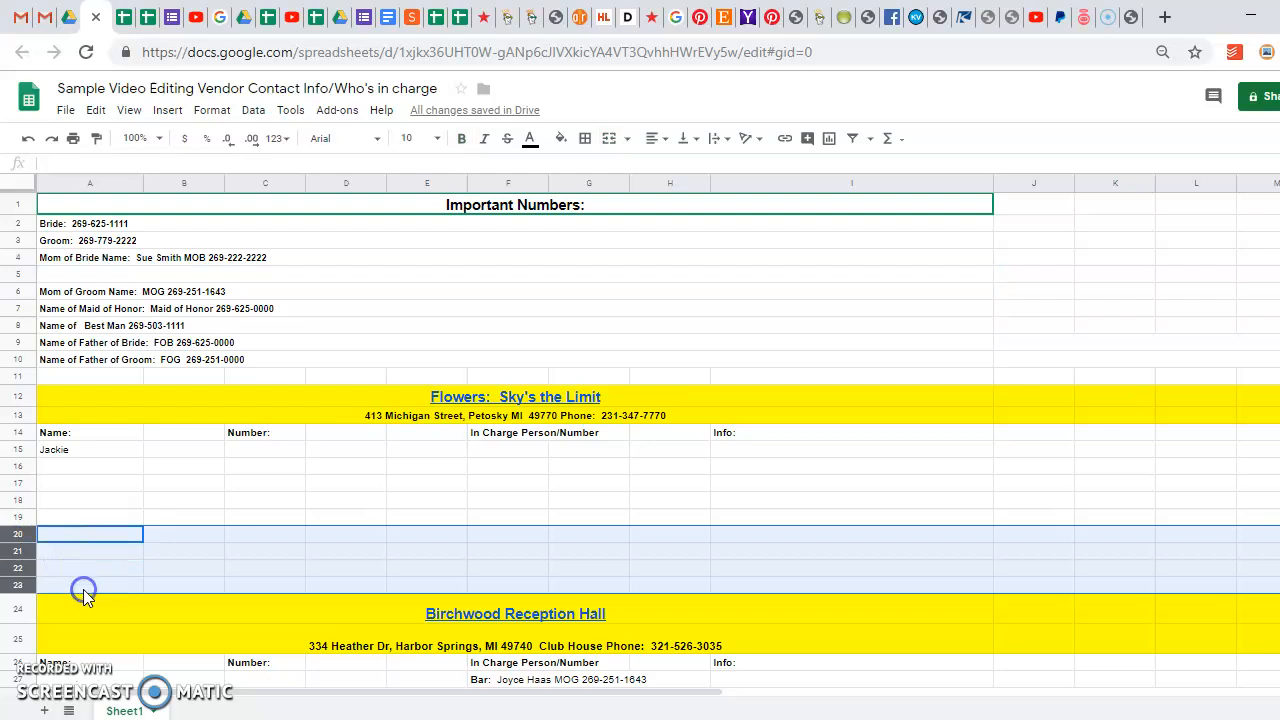
{"action": "right_click", "coordinate": [14, 548]}
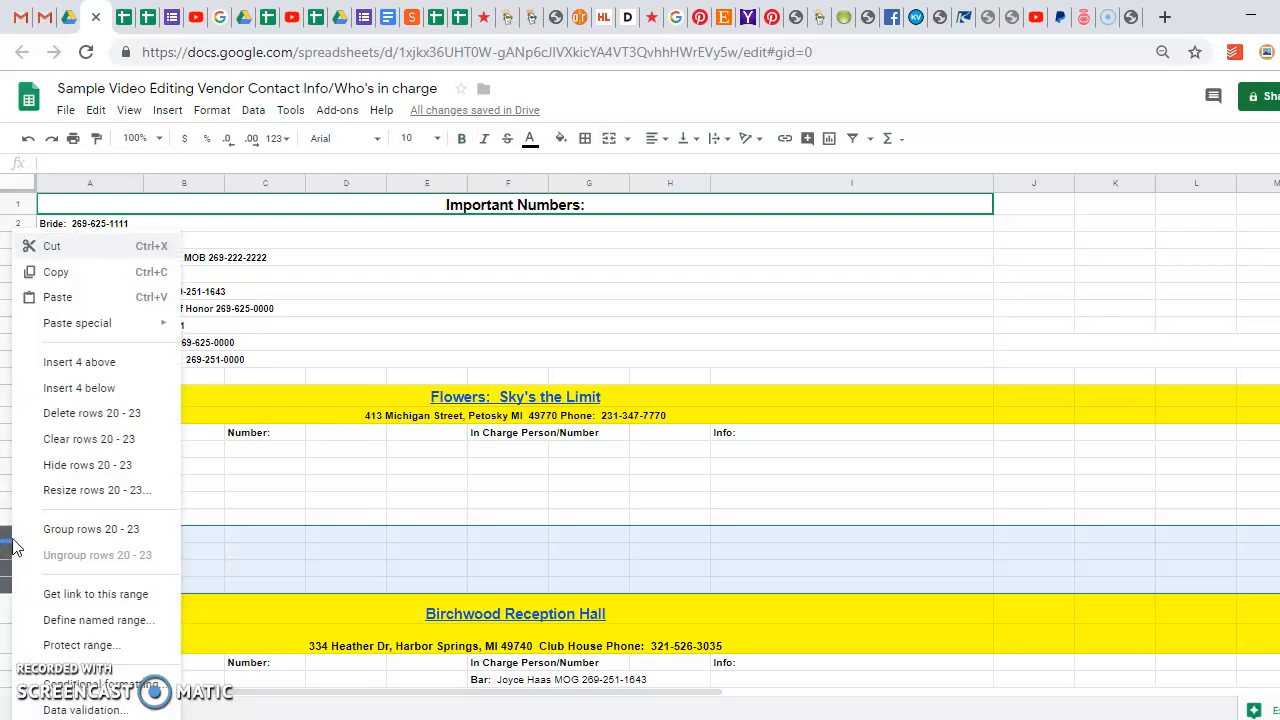
{"action": "left_click", "coordinate": [78, 415]}
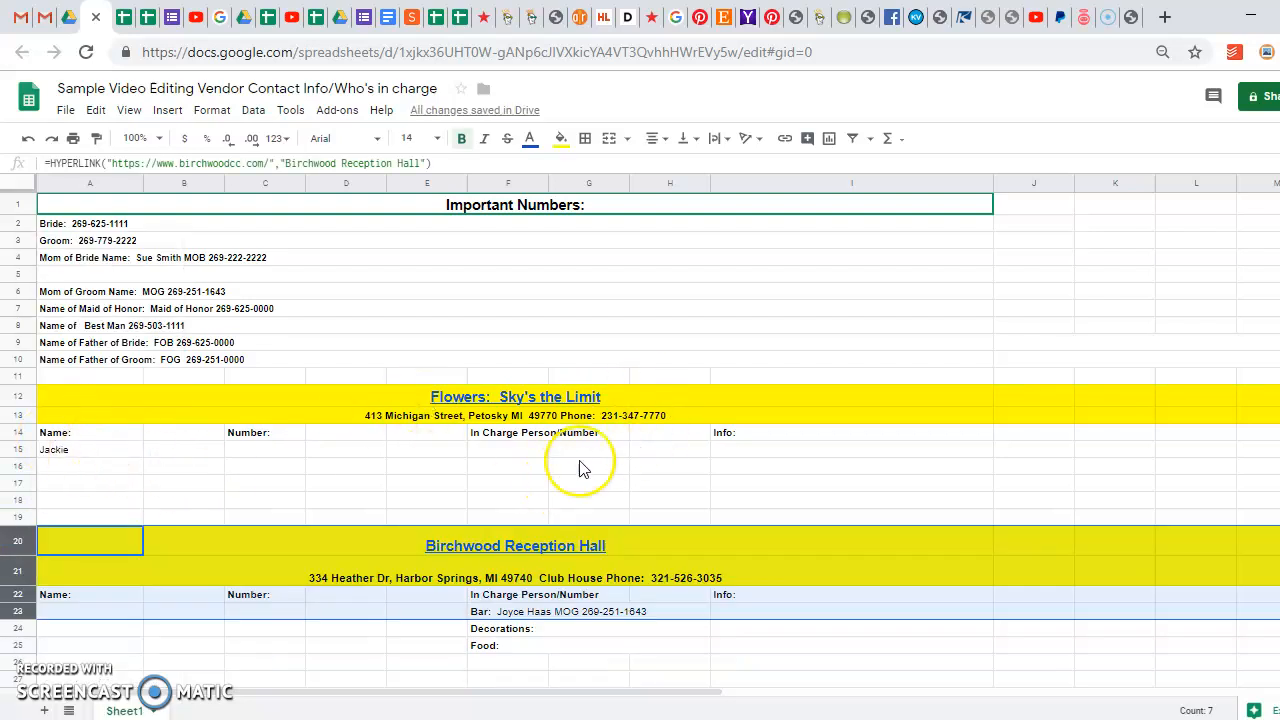
{"action": "left_click_drag", "start_coordinate": [98, 436], "coordinate": [103, 453]}
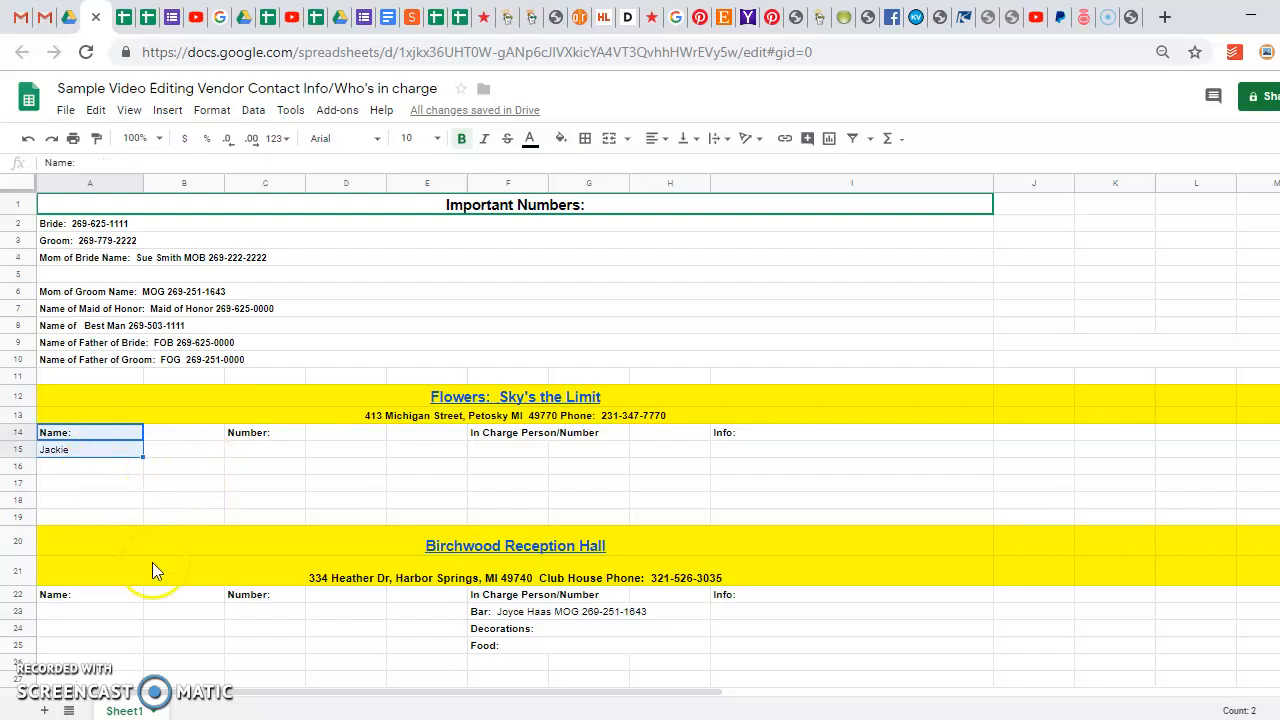
{"action": "left_click_drag", "start_coordinate": [22, 507], "coordinate": [18, 517]}
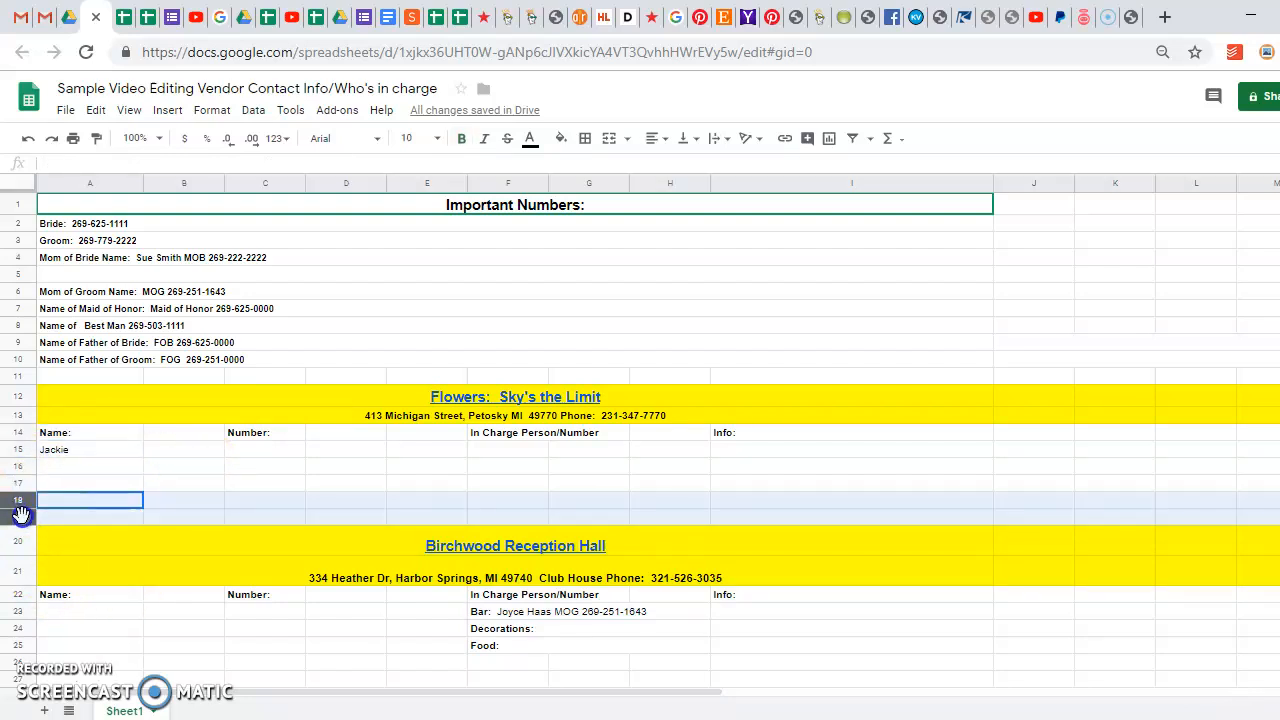
{"action": "right_click", "coordinate": [112, 500]}
{"action": "left_click", "coordinate": [153, 410]}
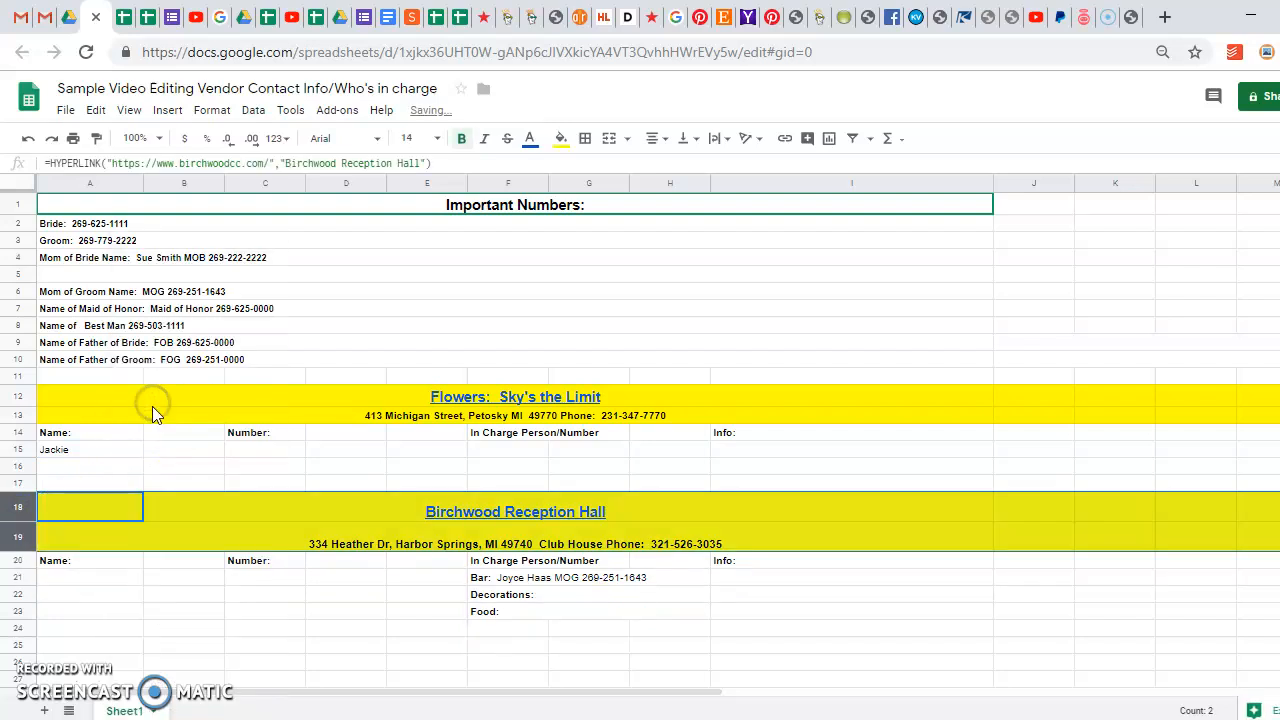
{"action": "left_click", "coordinate": [129, 594]}
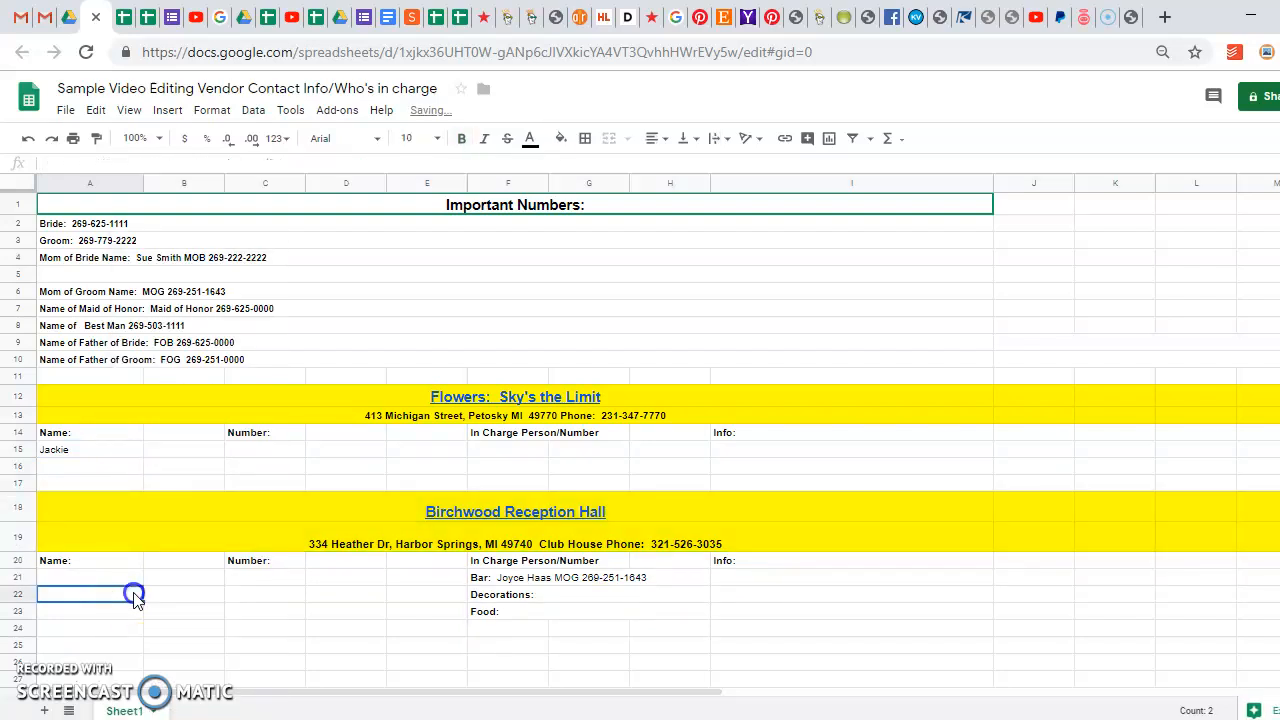
{"action": "left_click", "coordinate": [320, 487]}
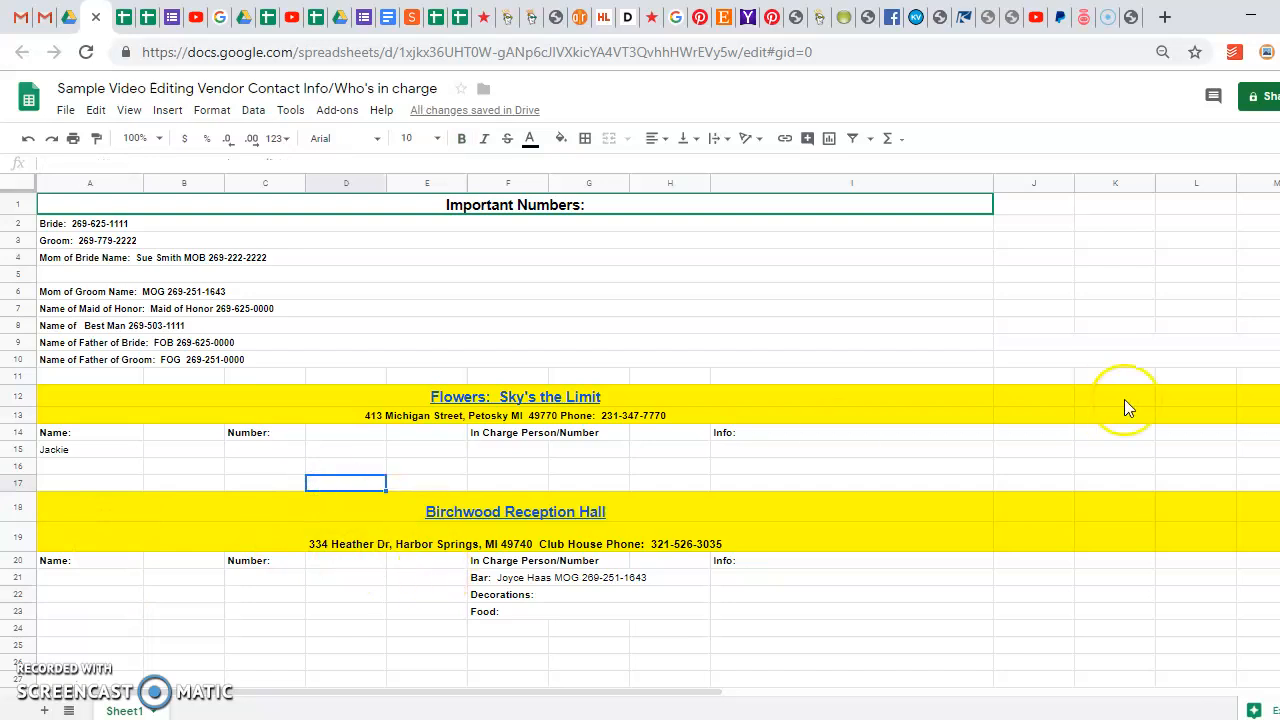
{"action": "scroll", "coordinate": [640, 437], "scroll_direction": "down", "scroll_amount": 10}
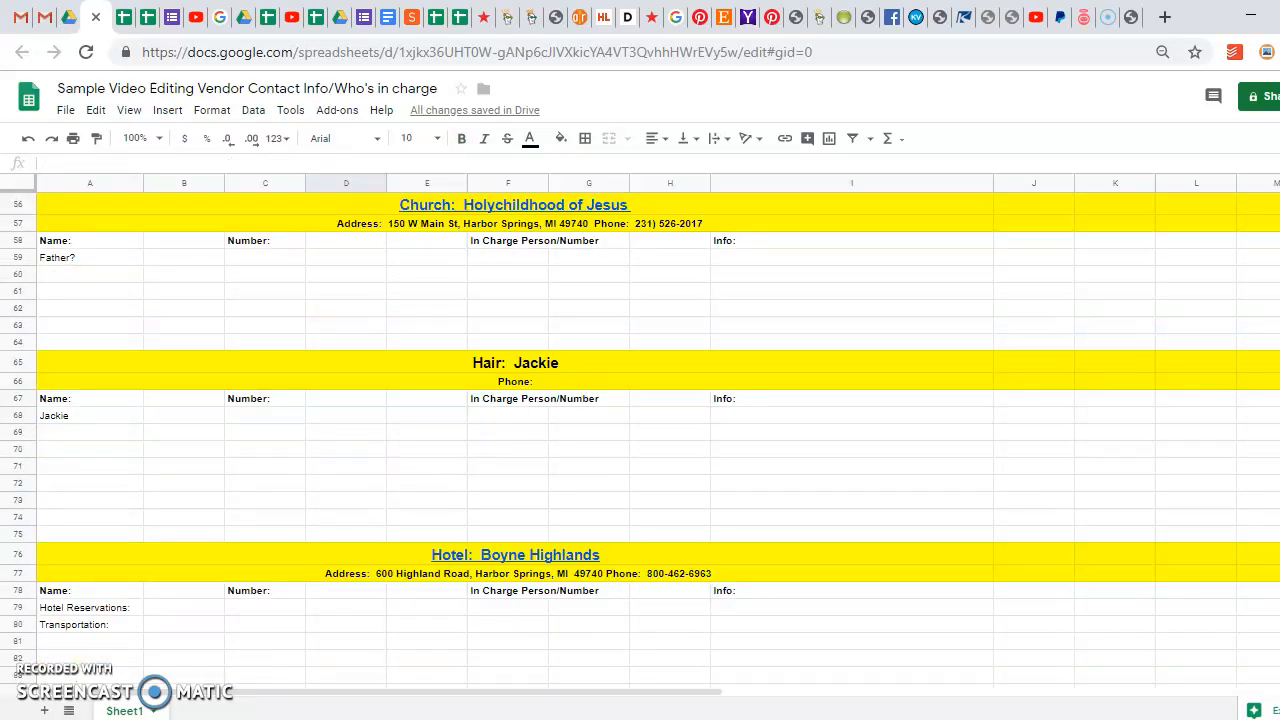
{"action": "scroll", "coordinate": [640, 437], "scroll_direction": "down", "scroll_amount": 5}
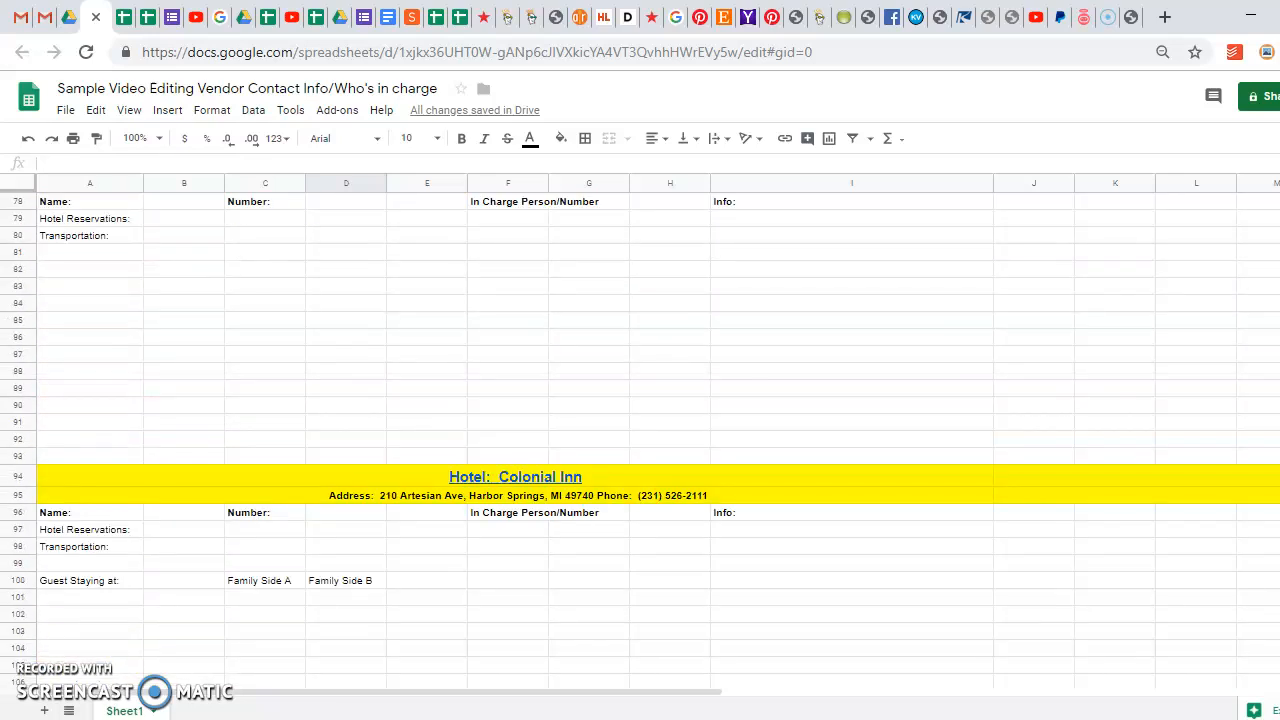
{"action": "scroll", "coordinate": [640, 437], "scroll_direction": "up", "scroll_amount": 14}
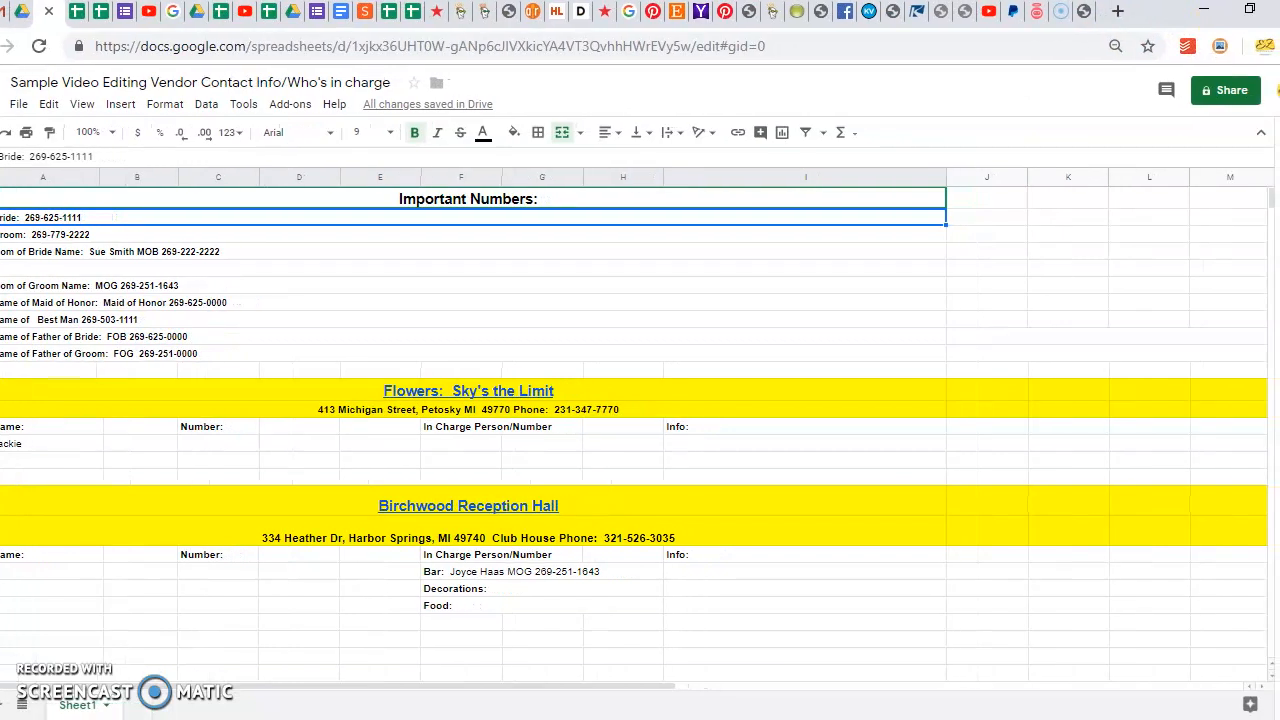
{"action": "left_click", "coordinate": [1230, 90]}
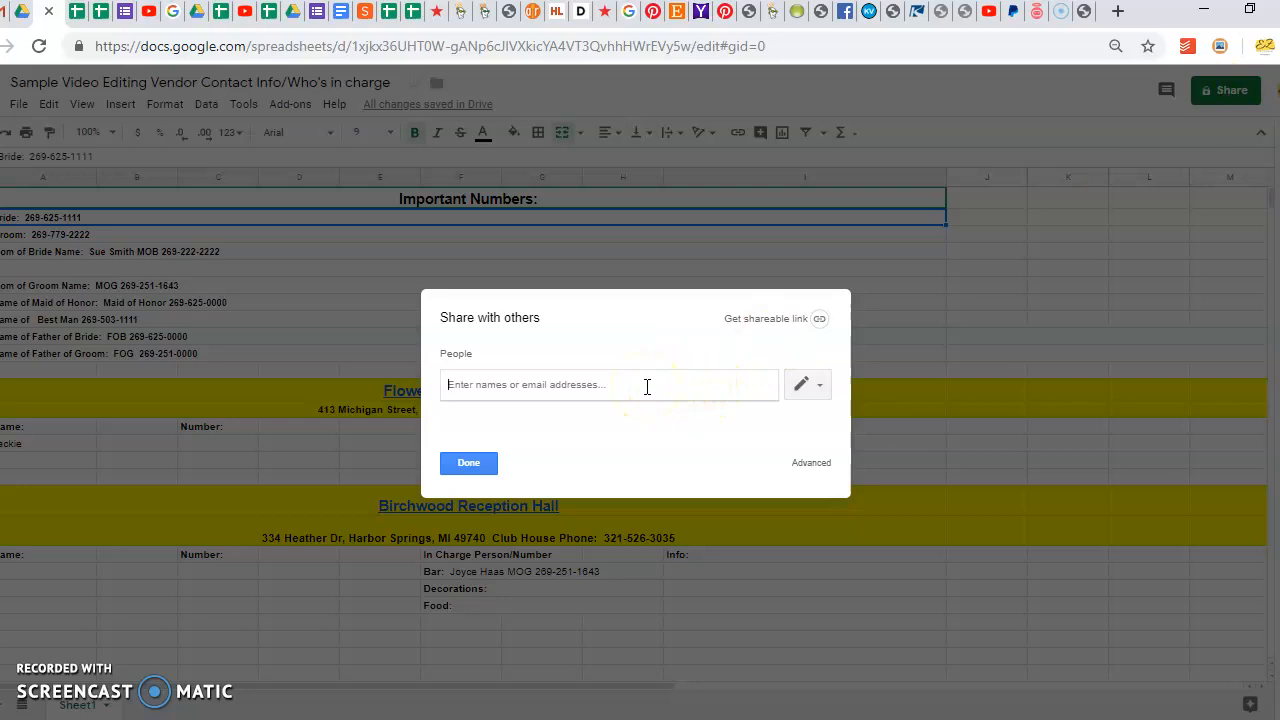
{"action": "type", "text": "j"}
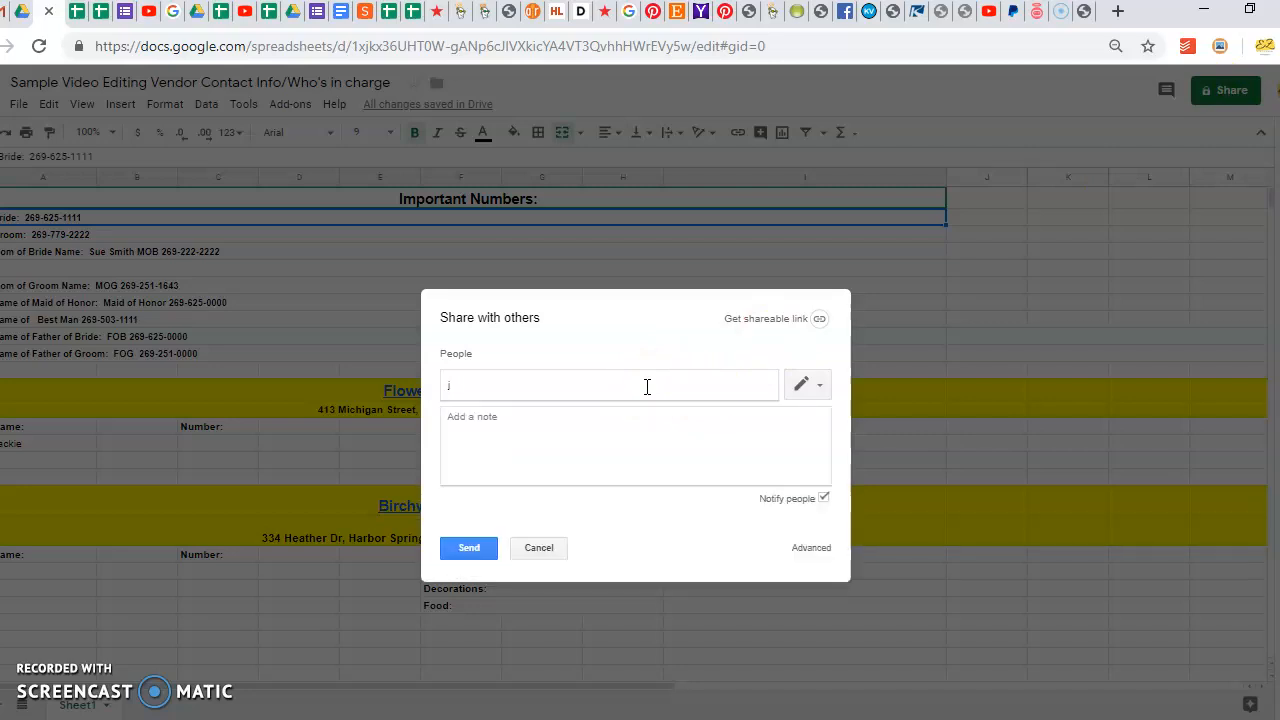
{"action": "type", "text": "test@gmail.com"}
{"action": "left_click", "coordinate": [804, 389]}
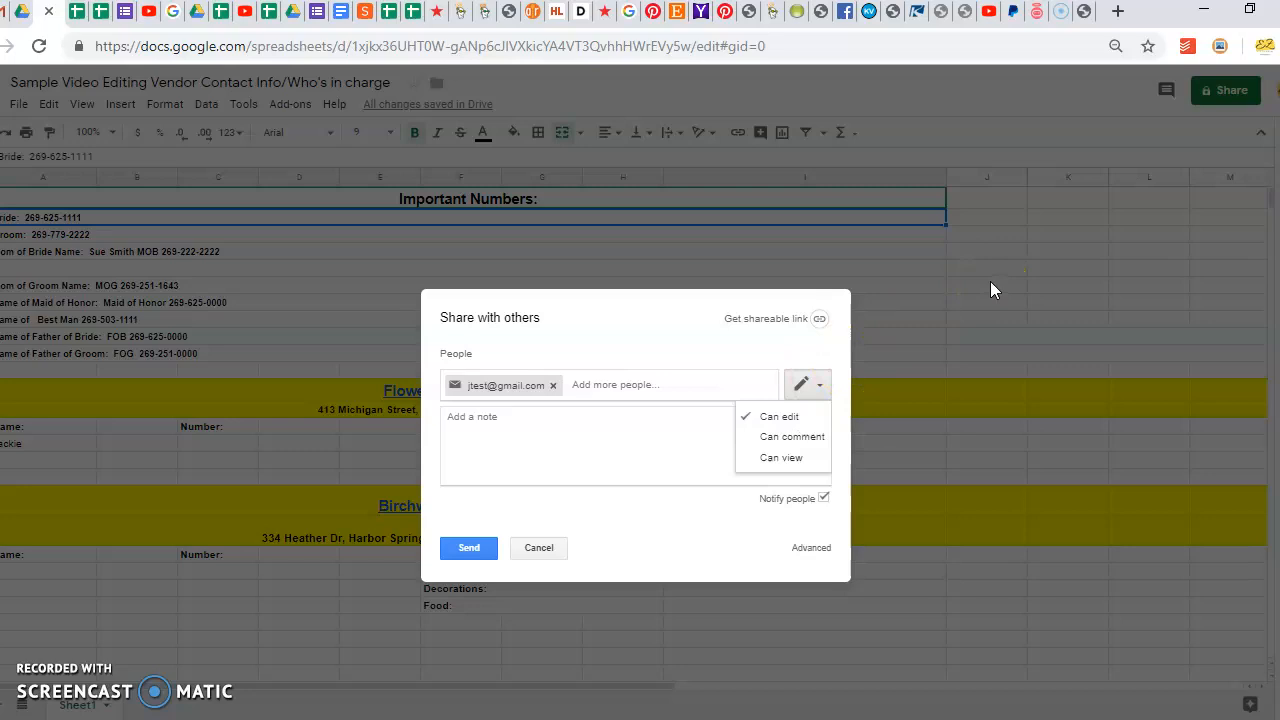
{"action": "left_click", "coordinate": [538, 548]}
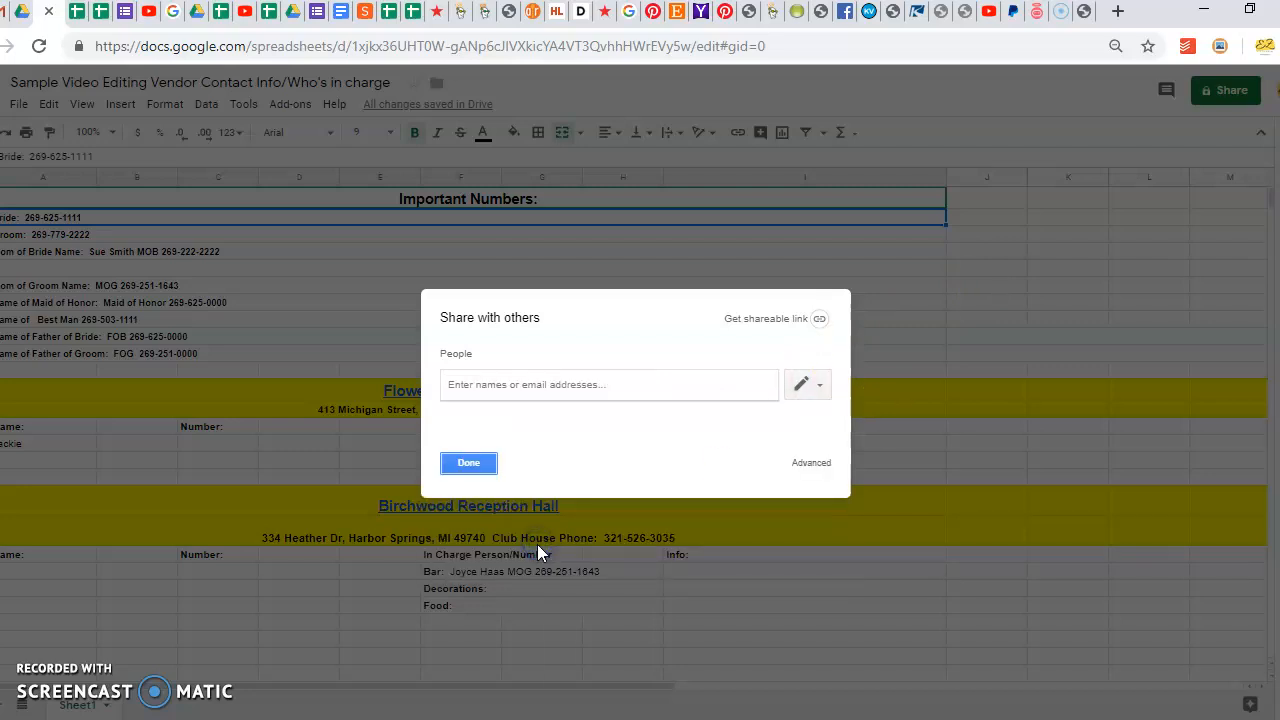
{"action": "left_click", "coordinate": [467, 462]}
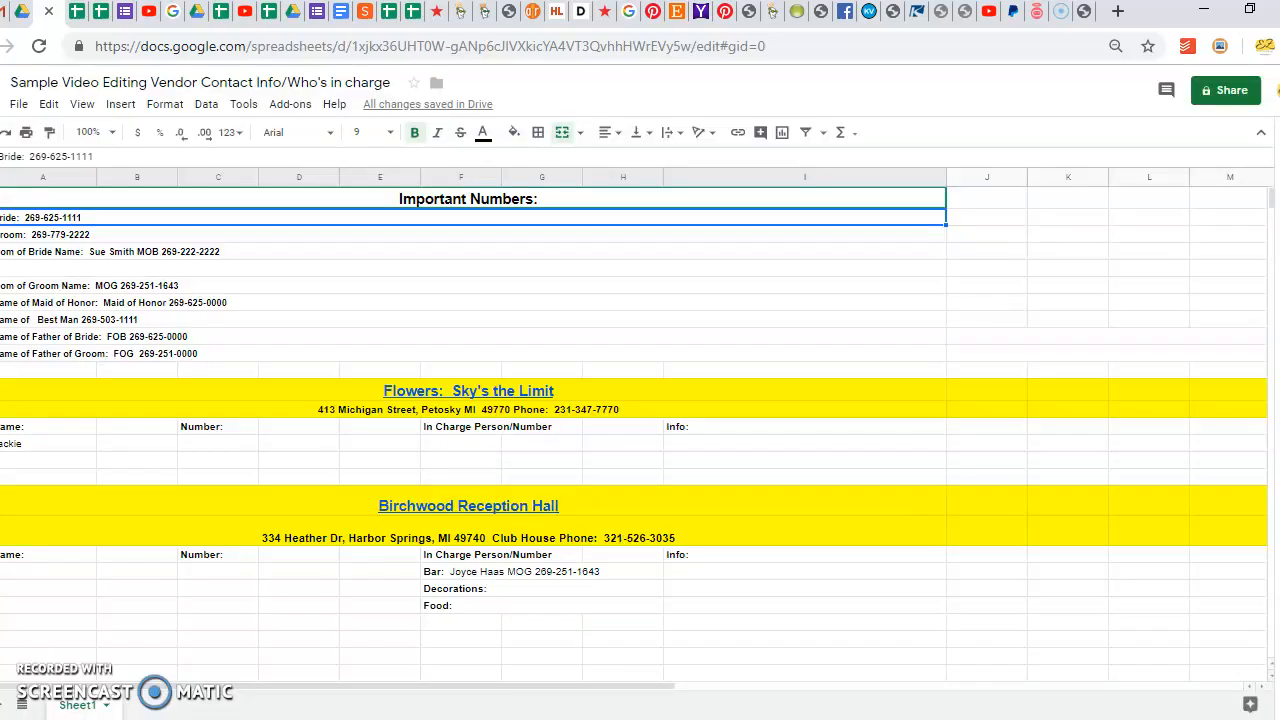